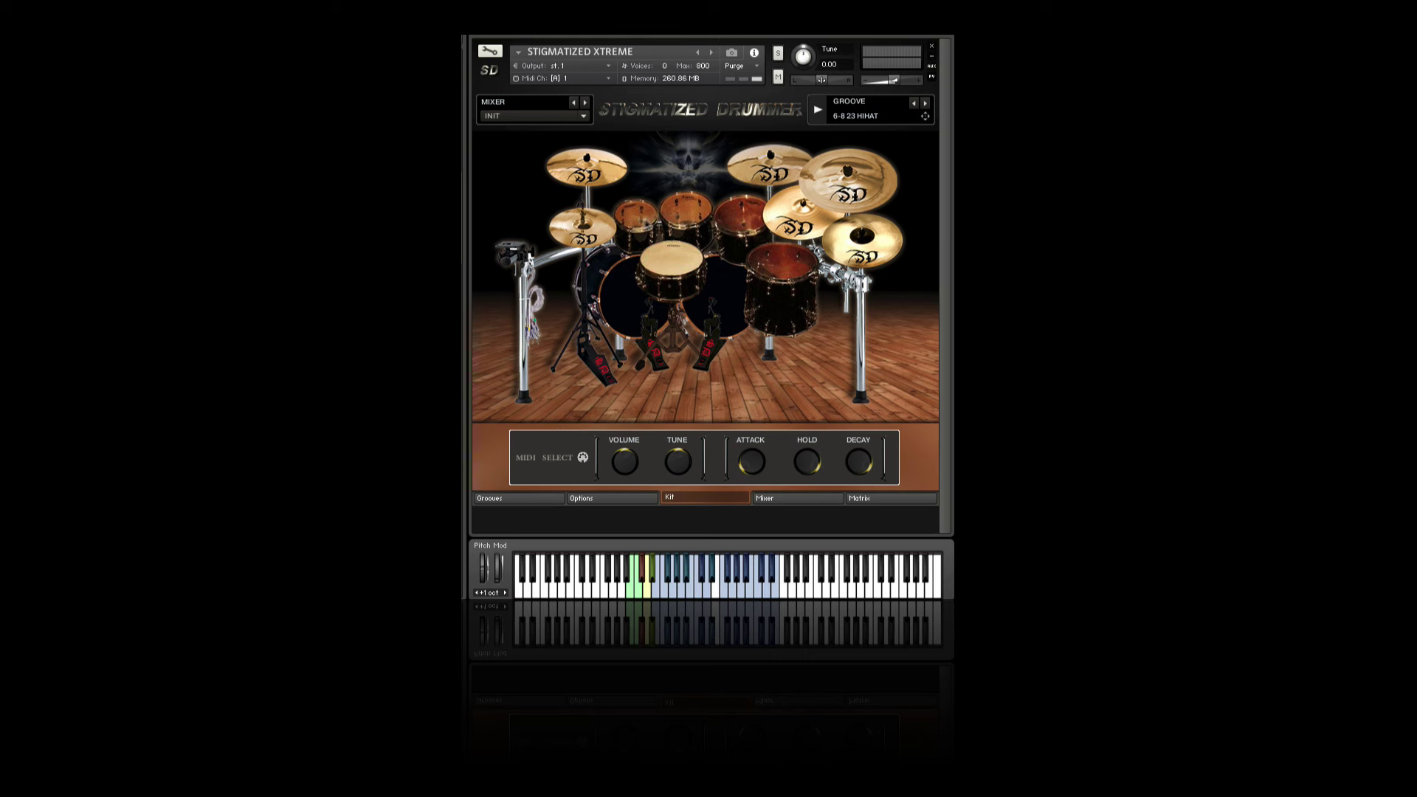
Audition the bass drum and a keyboard drum, switching MIDI SELECT on and back off
{"action": "left_click", "coordinate": [721, 300]}
{"action": "left_click", "coordinate": [567, 461]}
{"action": "left_click", "coordinate": [637, 597]}
{"action": "left_click", "coordinate": [571, 460]}
Hit the snare and check its Volume reading of 9.3
{"action": "left_click", "coordinate": [668, 260]}
{"action": "left_click", "coordinate": [626, 465]}
{"action": "left_click", "coordinate": [663, 252]}
Audition kick and snare, raising the snare's Volume from 9.3 to 10.7
{"action": "left_click", "coordinate": [721, 302]}
{"action": "left_click", "coordinate": [677, 258]}
{"action": "left_click", "coordinate": [670, 264]}
{"action": "left_click", "coordinate": [670, 253]}
{"action": "left_click", "coordinate": [670, 263]}
{"action": "left_click", "coordinate": [883, 499]}
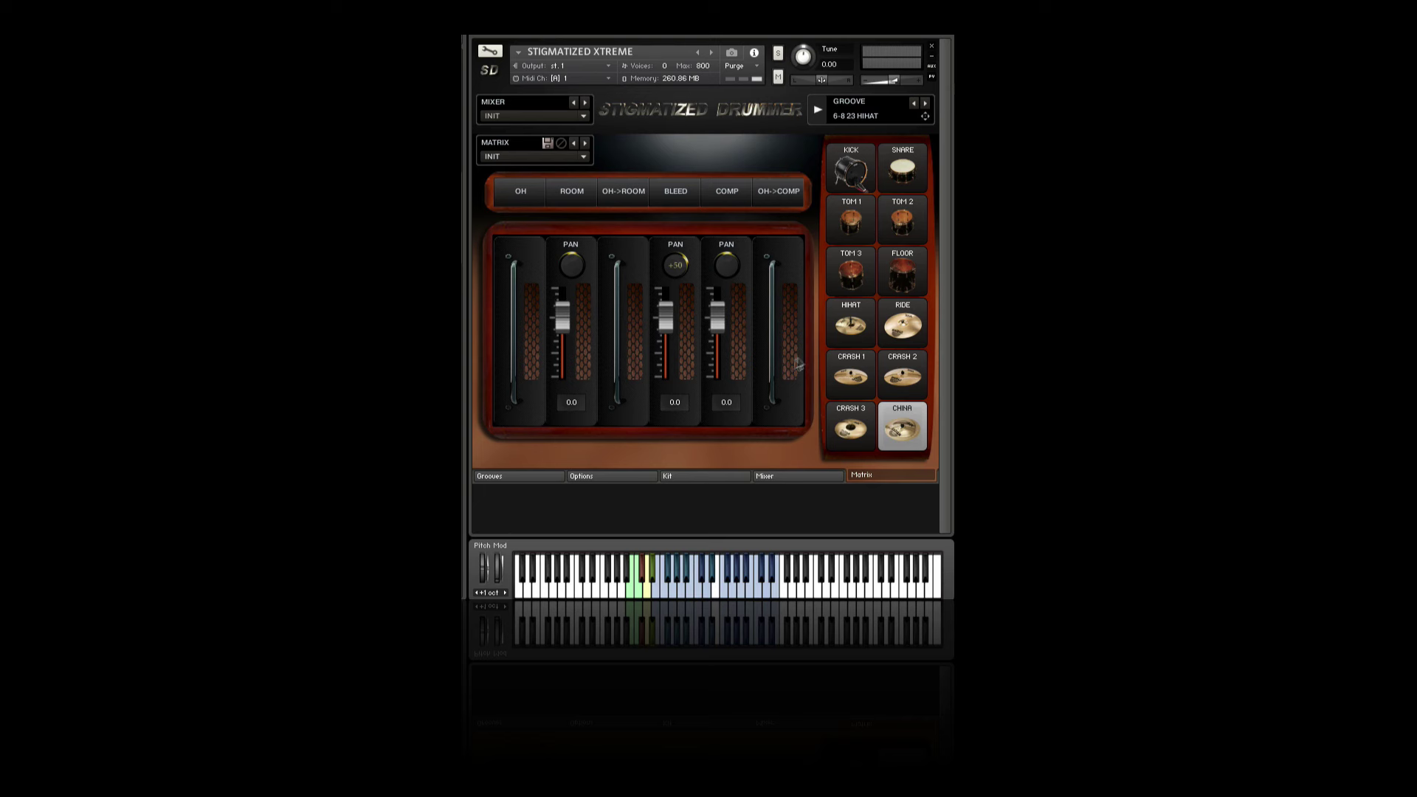
{"action": "left_click", "coordinate": [716, 477]}
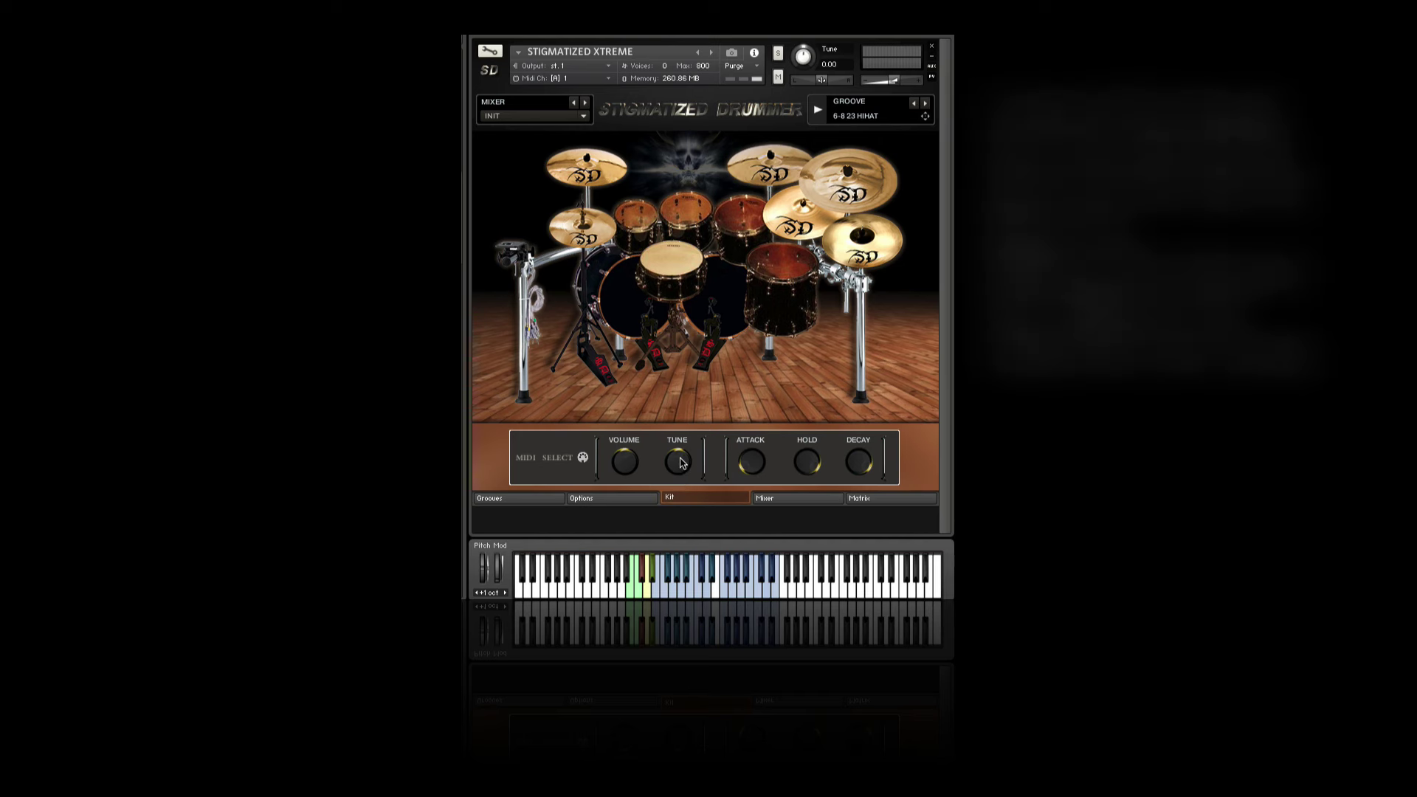
Tune the snare up from 2.6 to above 5, hitting it between adjustments
{"action": "left_click", "coordinate": [674, 259]}
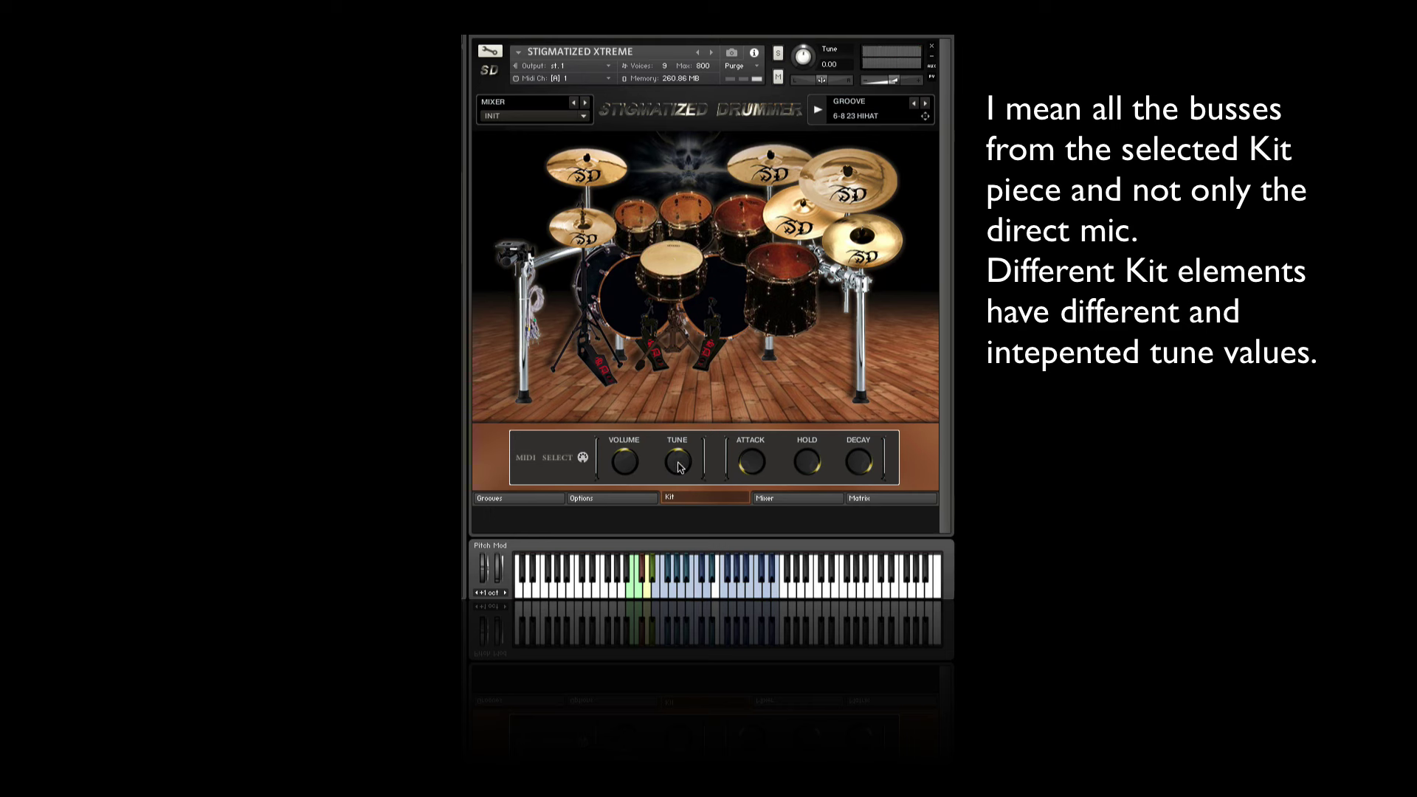
{"action": "left_click_drag", "start_coordinate": [679, 466], "coordinate": [674, 476]}
{"action": "left_click", "coordinate": [667, 258]}
{"action": "left_click_drag", "start_coordinate": [680, 465], "coordinate": [692, 405]}
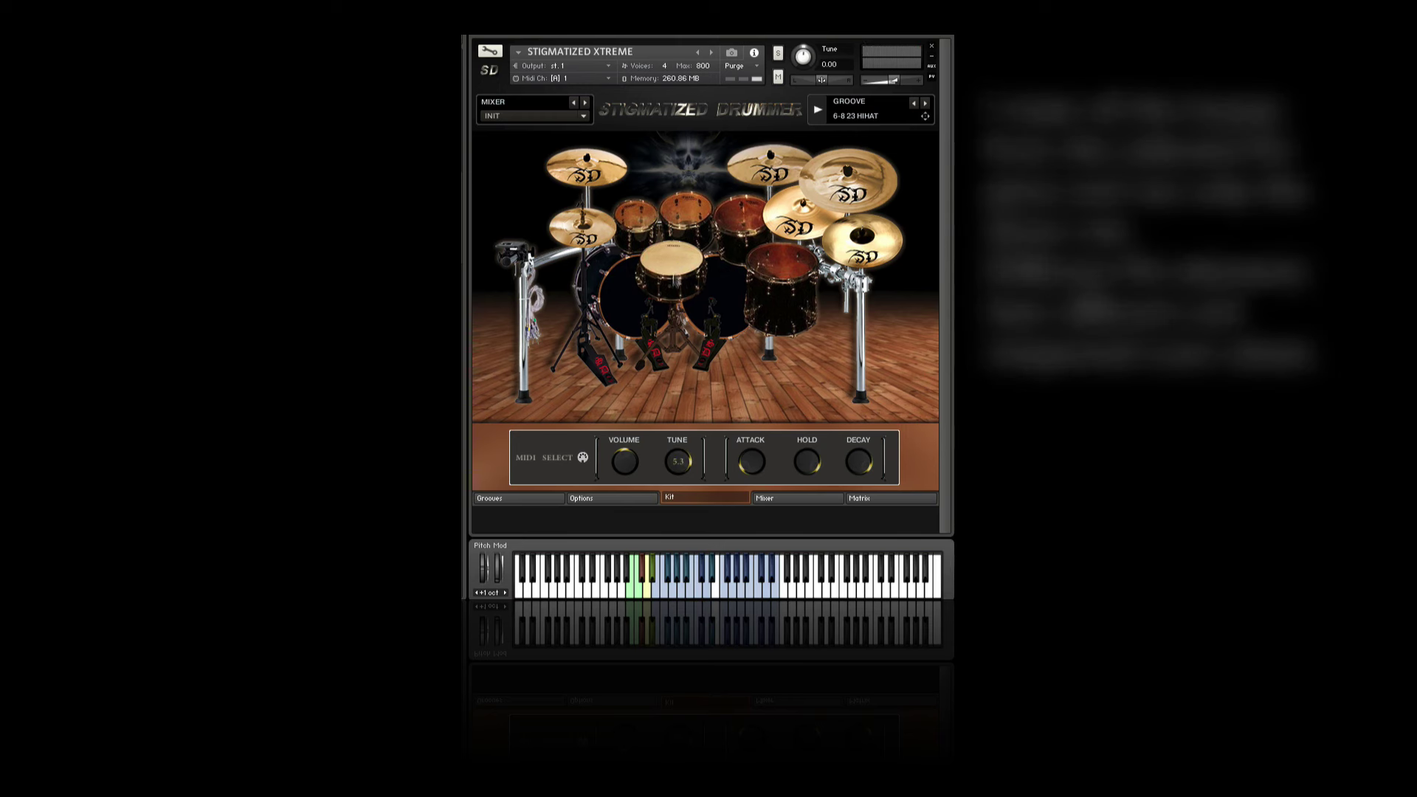
{"action": "left_click", "coordinate": [671, 264]}
{"action": "left_click_drag", "start_coordinate": [684, 460], "coordinate": [674, 466]}
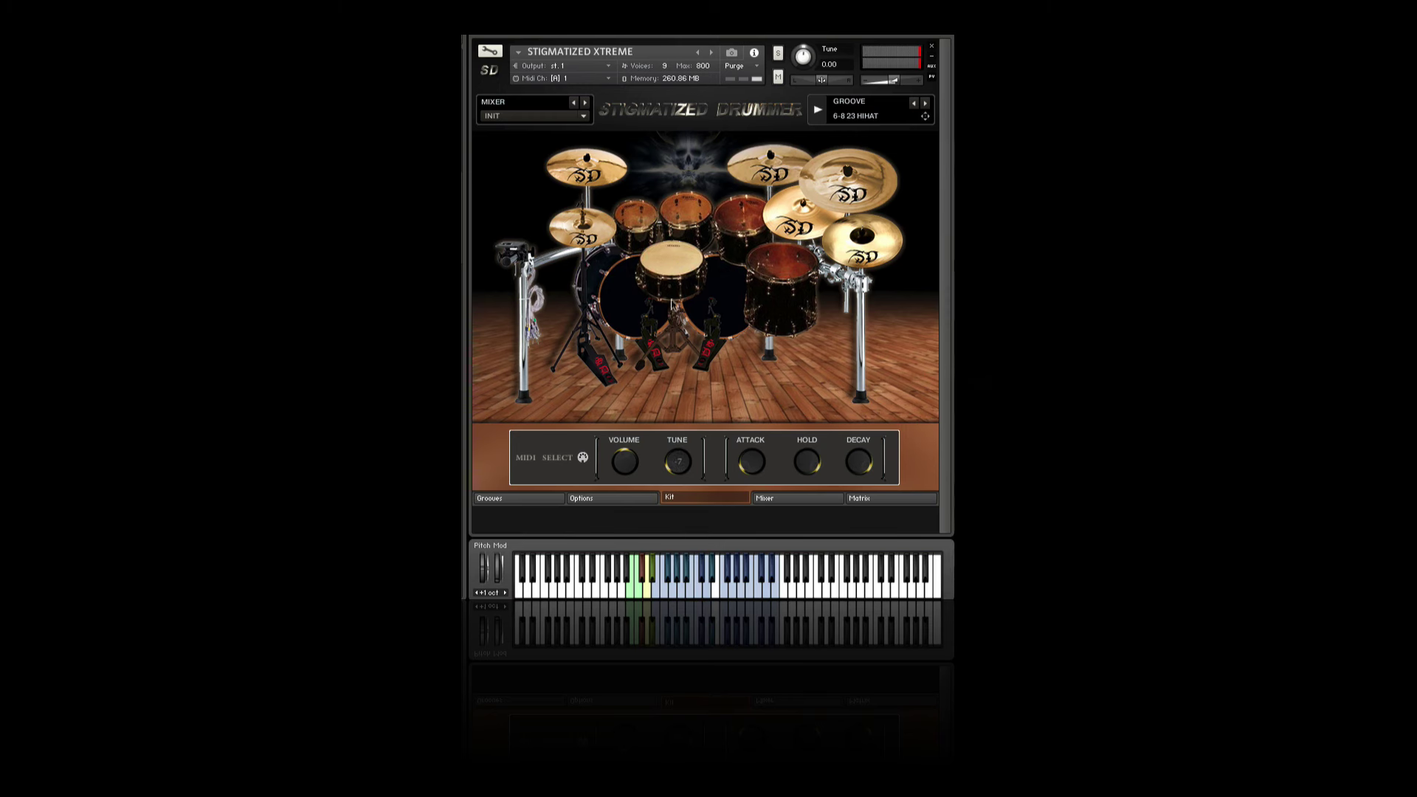
{"action": "left_click", "coordinate": [669, 270]}
{"action": "left_click", "coordinate": [687, 263]}
{"action": "scroll", "coordinate": [681, 465], "scroll_direction": "up", "scroll_amount": 2}
{"action": "left_click", "coordinate": [722, 300]}
{"action": "left_click", "coordinate": [720, 305]}
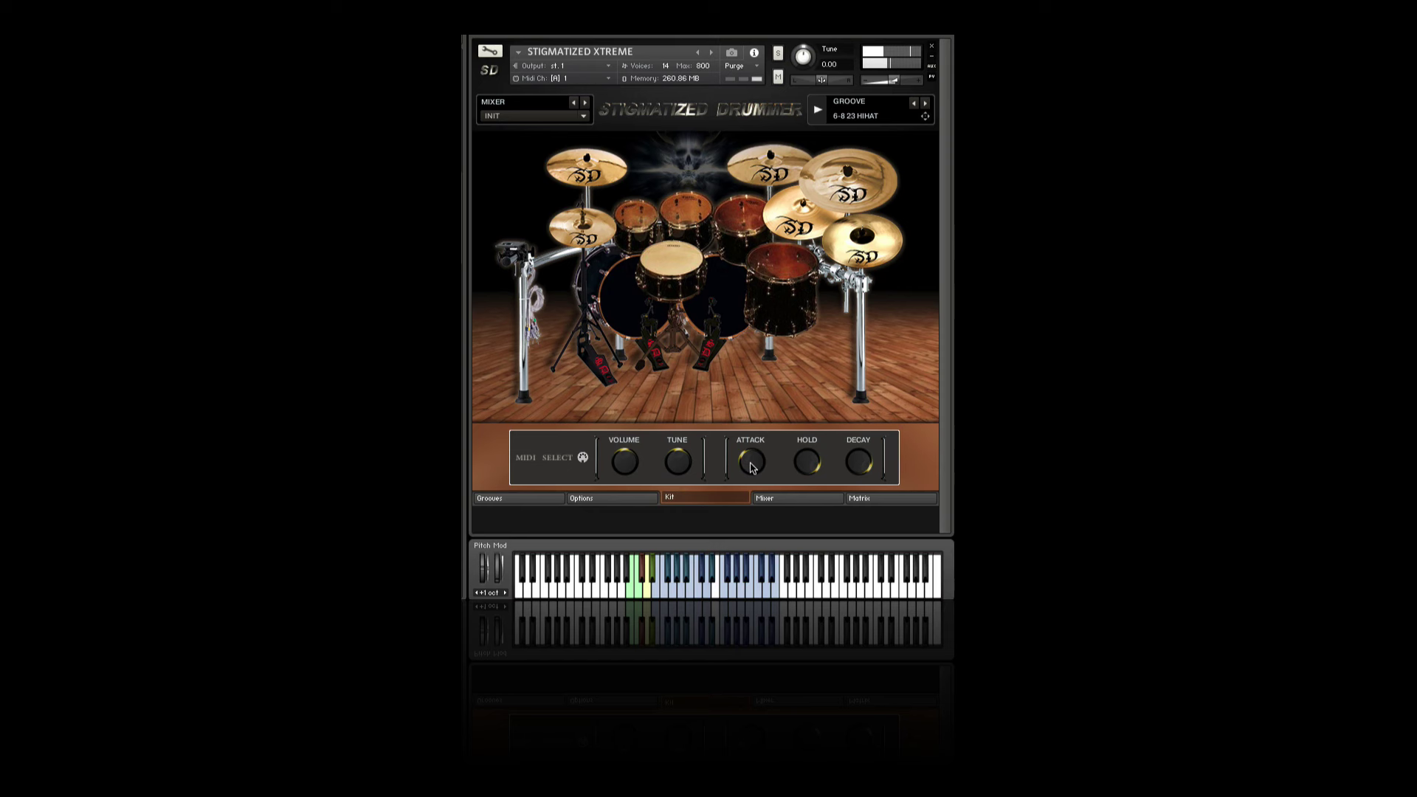
{"action": "left_click", "coordinate": [729, 314]}
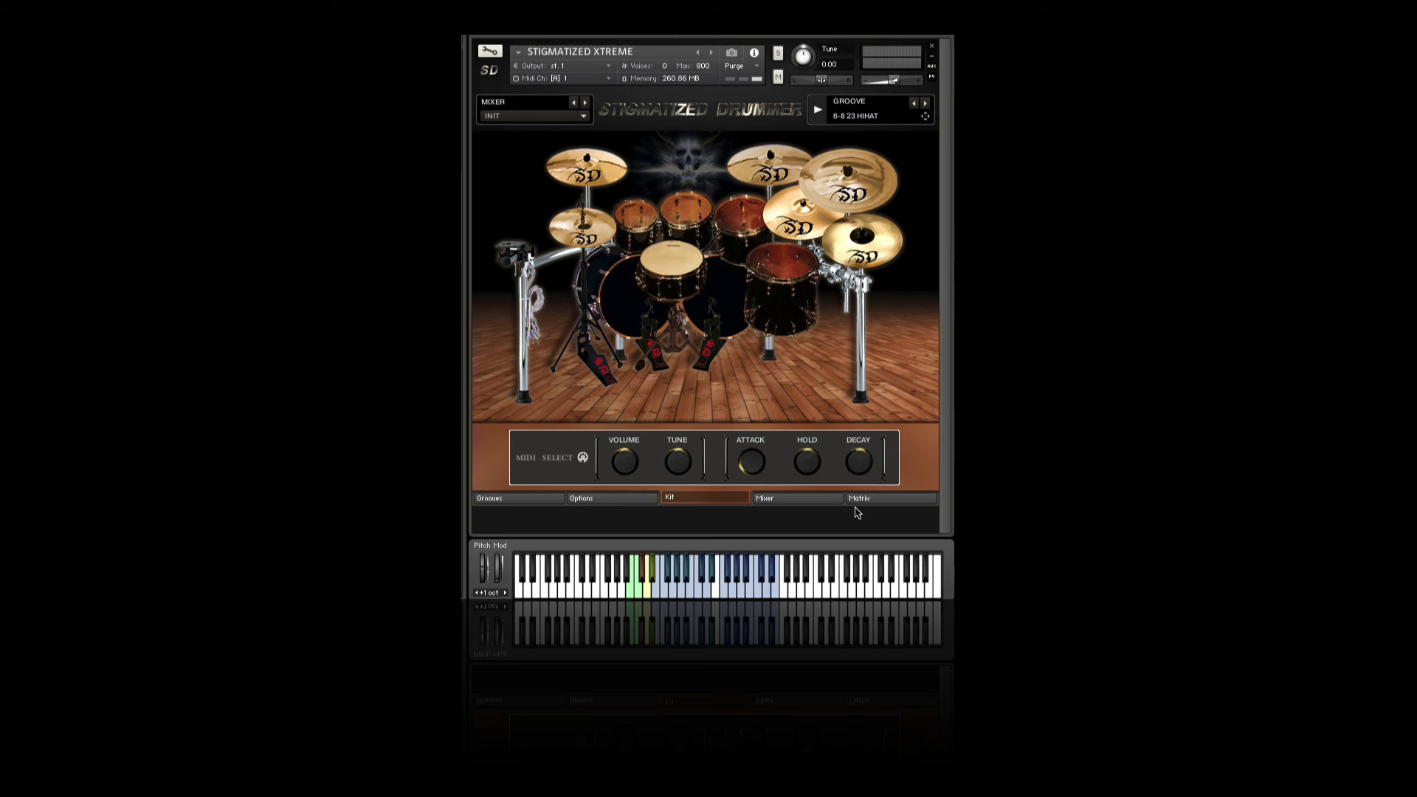
{"action": "left_click", "coordinate": [717, 294]}
{"action": "left_click", "coordinate": [720, 303]}
{"action": "left_click", "coordinate": [723, 299]}
{"action": "left_click", "coordinate": [722, 299]}
{"action": "left_click", "coordinate": [722, 297]}
{"action": "left_click", "coordinate": [727, 304]}
{"action": "left_click", "coordinate": [720, 306]}
{"action": "left_click", "coordinate": [667, 257]}
{"action": "left_click", "coordinate": [668, 256]}
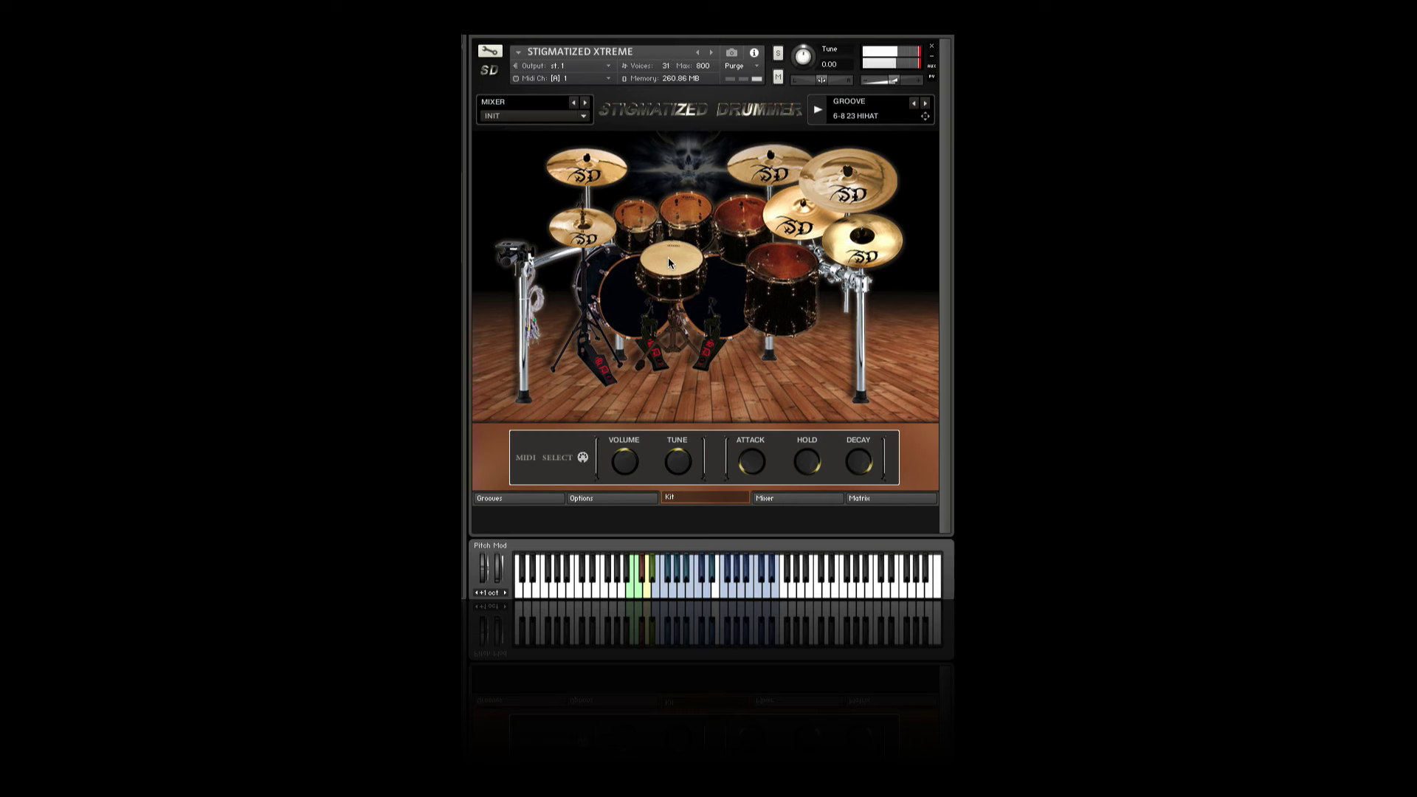
{"action": "left_click", "coordinate": [668, 257]}
Show mixer channels KICK through FLOOR and open the SNARETOP channel's Solid G-EQ
{"action": "left_click", "coordinate": [776, 500]}
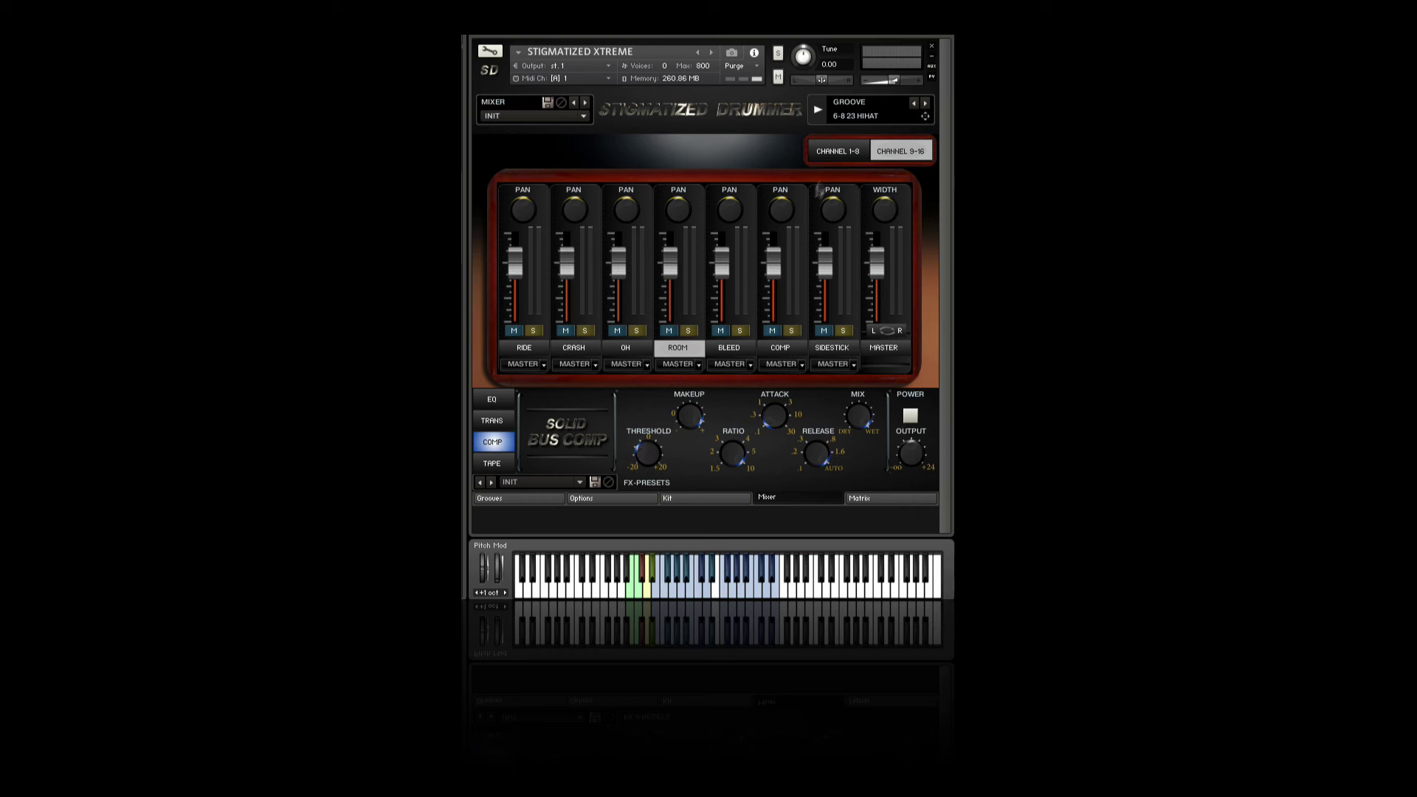
{"action": "left_click", "coordinate": [838, 150]}
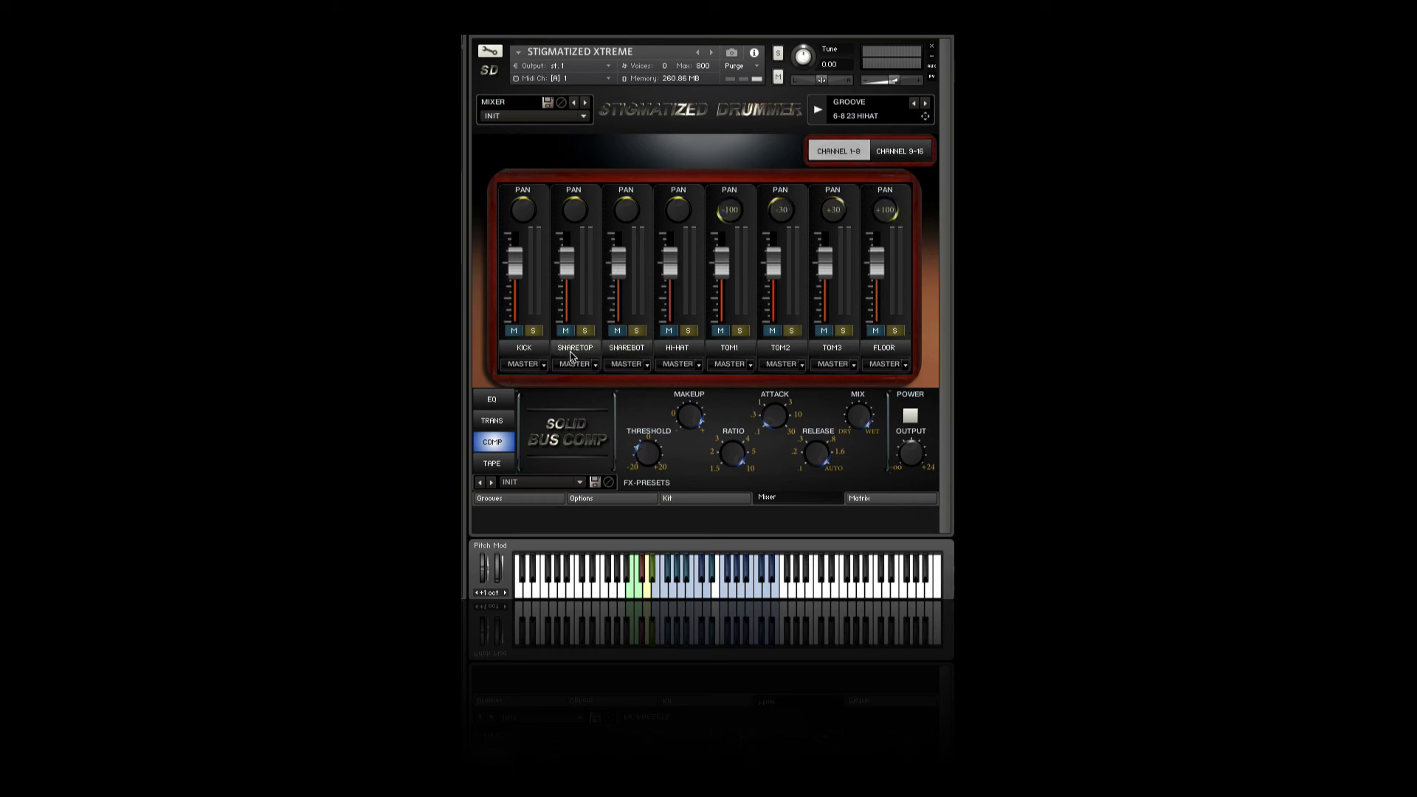
{"action": "left_click", "coordinate": [576, 348]}
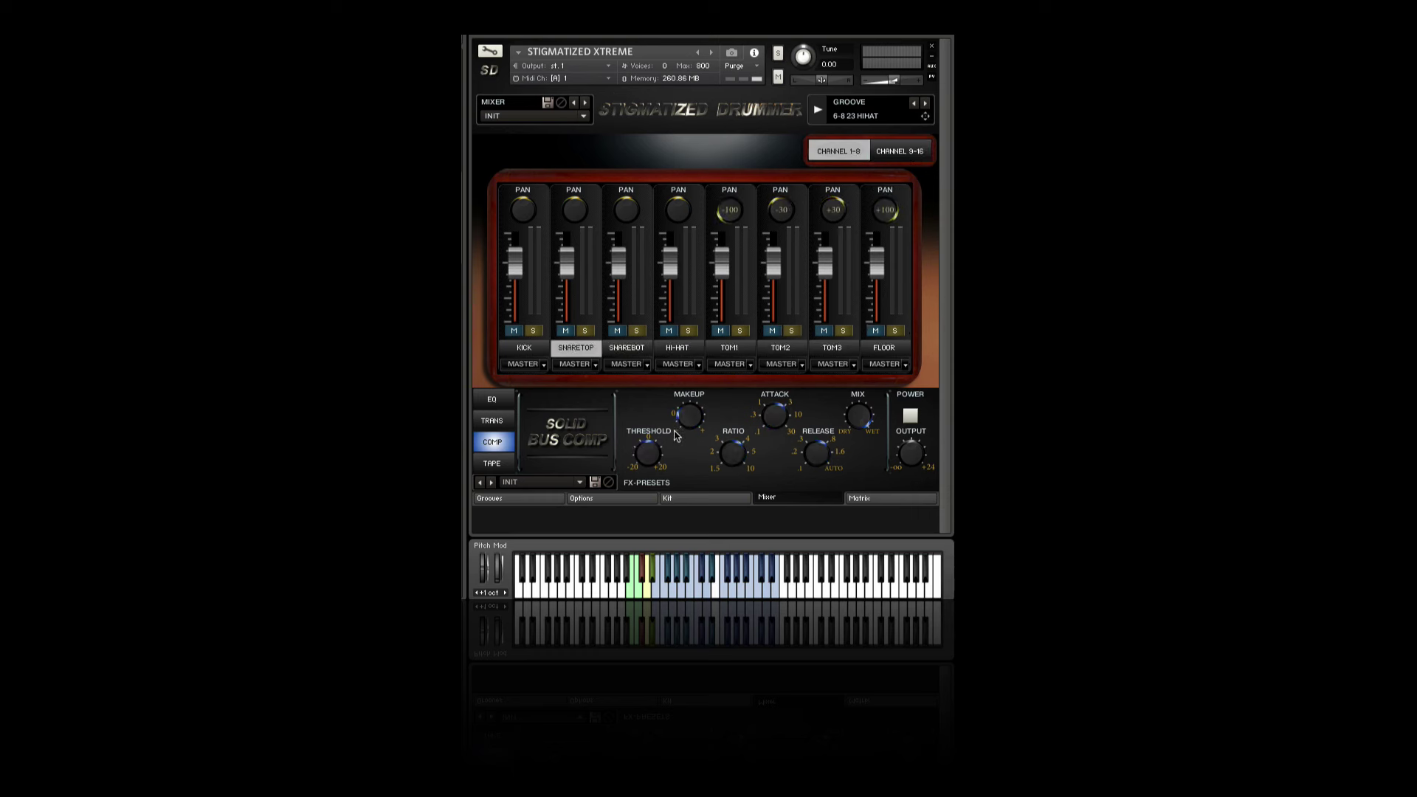
{"action": "left_click", "coordinate": [493, 399]}
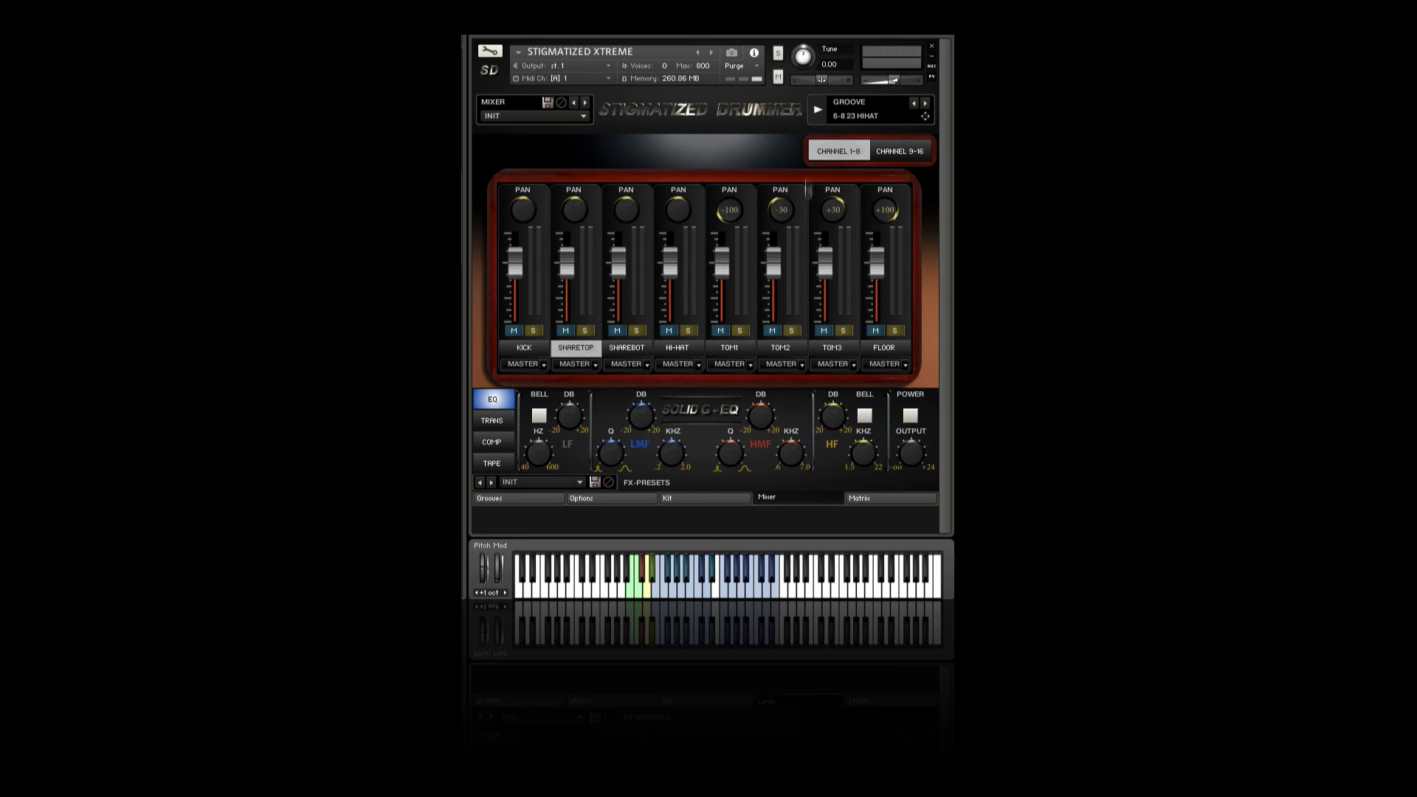
Return to the Kit page and audition the snare several times
{"action": "left_click", "coordinate": [721, 497]}
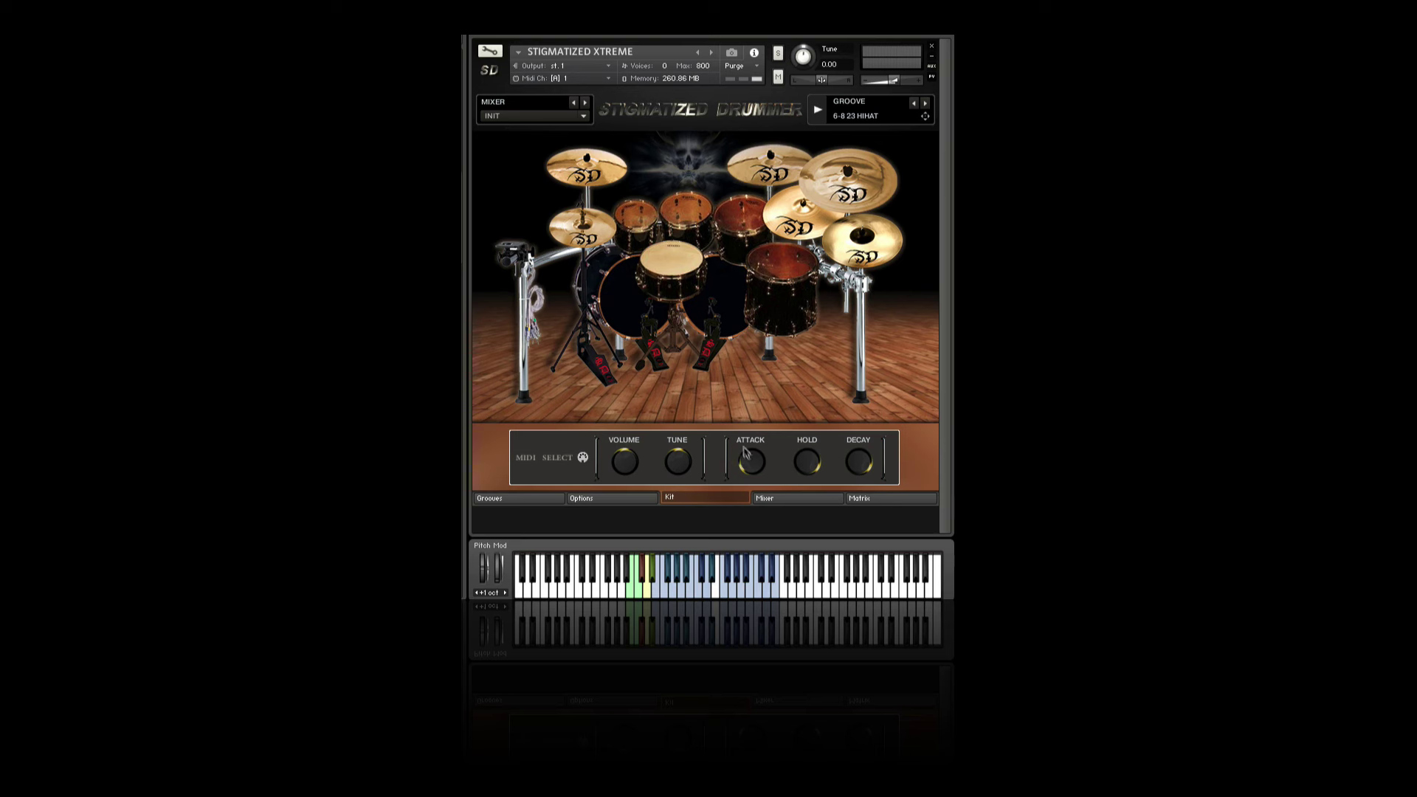
{"action": "left_click", "coordinate": [671, 258]}
{"action": "left_click", "coordinate": [673, 266]}
{"action": "left_click", "coordinate": [671, 264]}
{"action": "left_click", "coordinate": [672, 261]}
{"action": "left_click", "coordinate": [673, 256]}
Push the ROOM fader up on mixer CHANNEL 9-16, then return to the Kit page
{"action": "left_click", "coordinate": [783, 501]}
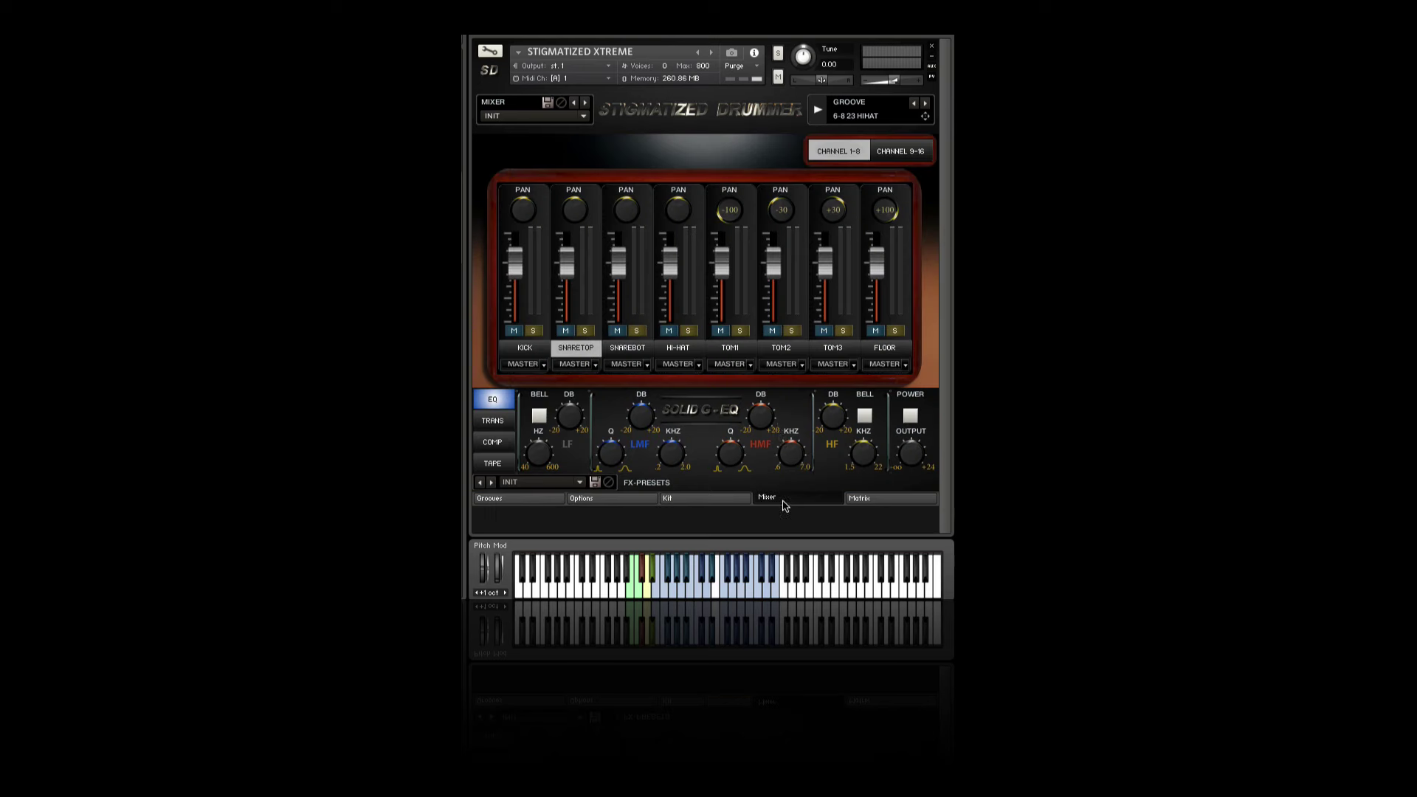
{"action": "left_click", "coordinate": [897, 152]}
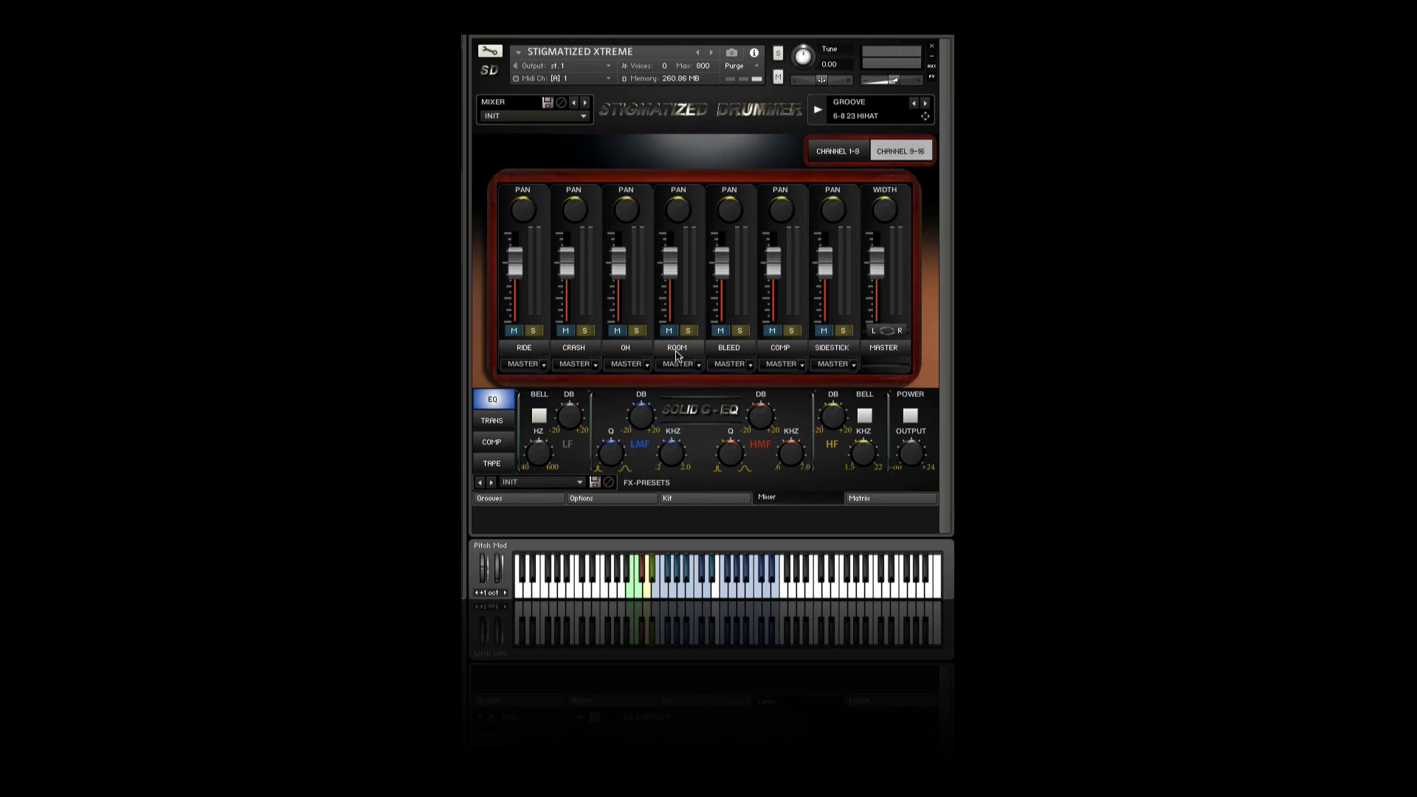
{"action": "left_click_drag", "start_coordinate": [668, 269], "coordinate": [671, 256]}
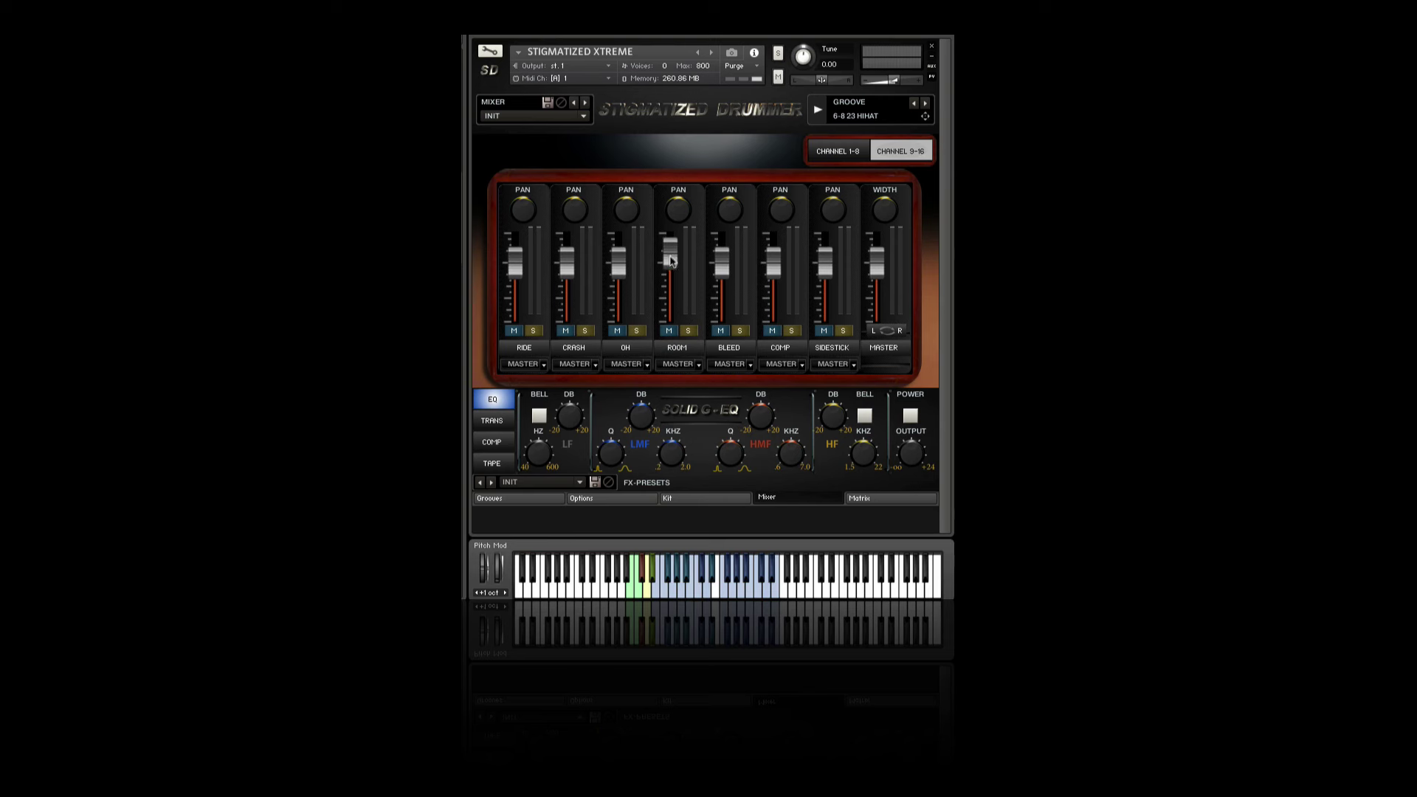
{"action": "left_click", "coordinate": [743, 497]}
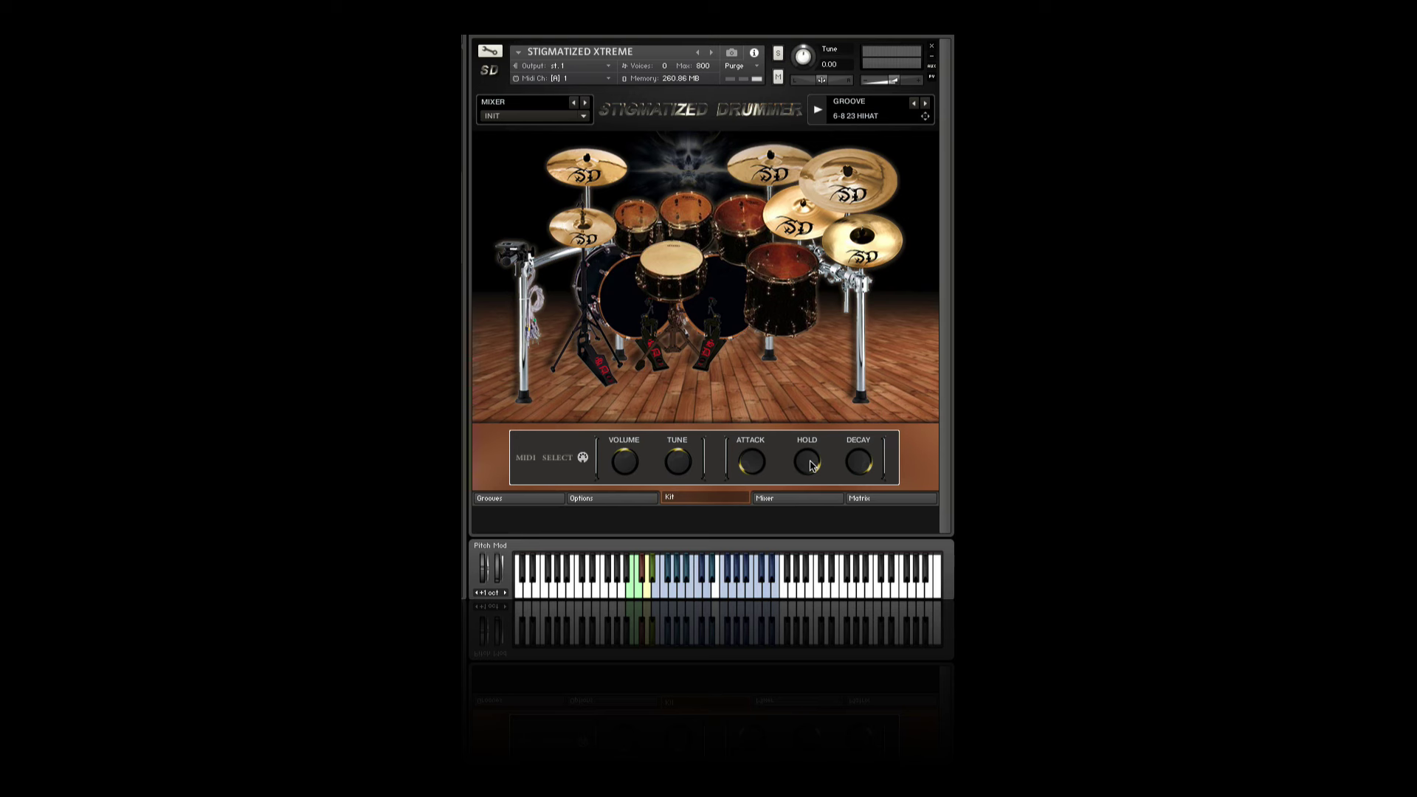
Audition the snare, then turn its HOLD and DECAY knobs down
{"action": "left_click", "coordinate": [673, 259]}
{"action": "left_click", "coordinate": [672, 257]}
{"action": "left_click_drag", "start_coordinate": [808, 473], "coordinate": [798, 521]}
{"action": "left_click_drag", "start_coordinate": [867, 463], "coordinate": [859, 498]}
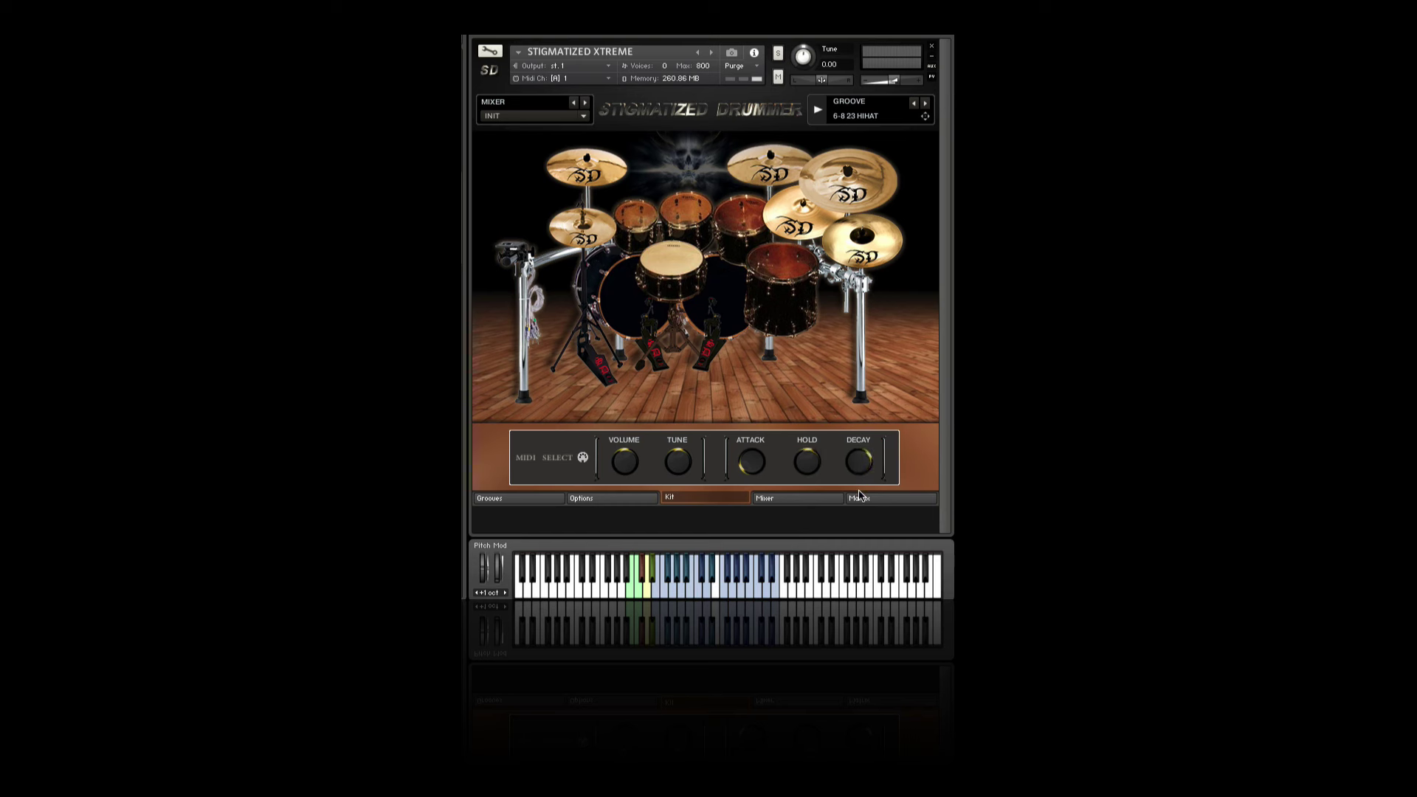
Audition the snare repeatedly to hear the shorter decay
{"action": "left_click", "coordinate": [674, 263]}
{"action": "left_click", "coordinate": [673, 261]}
{"action": "left_click", "coordinate": [675, 265]}
{"action": "left_click", "coordinate": [665, 261]}
{"action": "left_click", "coordinate": [718, 311]}
Start the groove, then pull the mixer's ROOM fader down and back up higher
{"action": "left_click", "coordinate": [817, 109]}
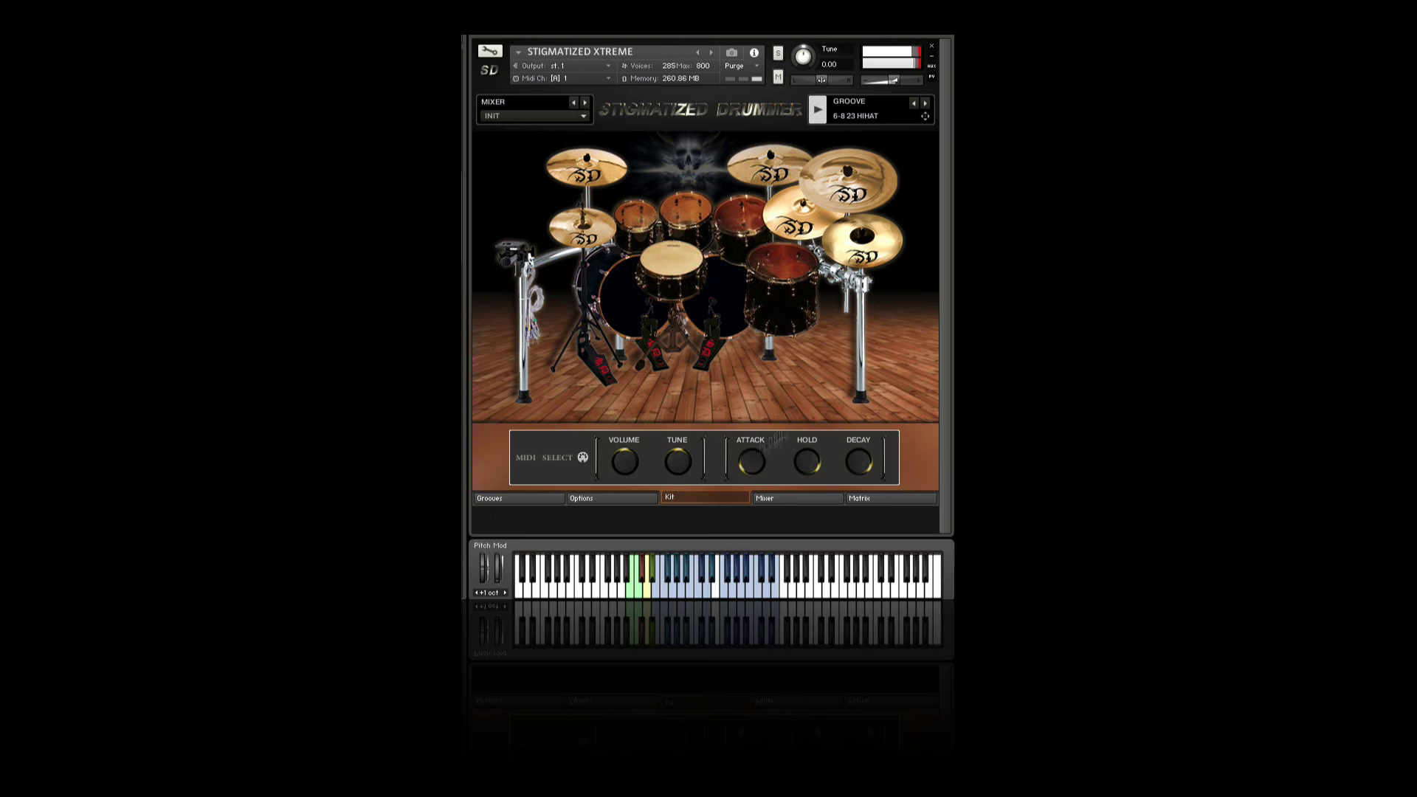
{"action": "left_click", "coordinate": [787, 502]}
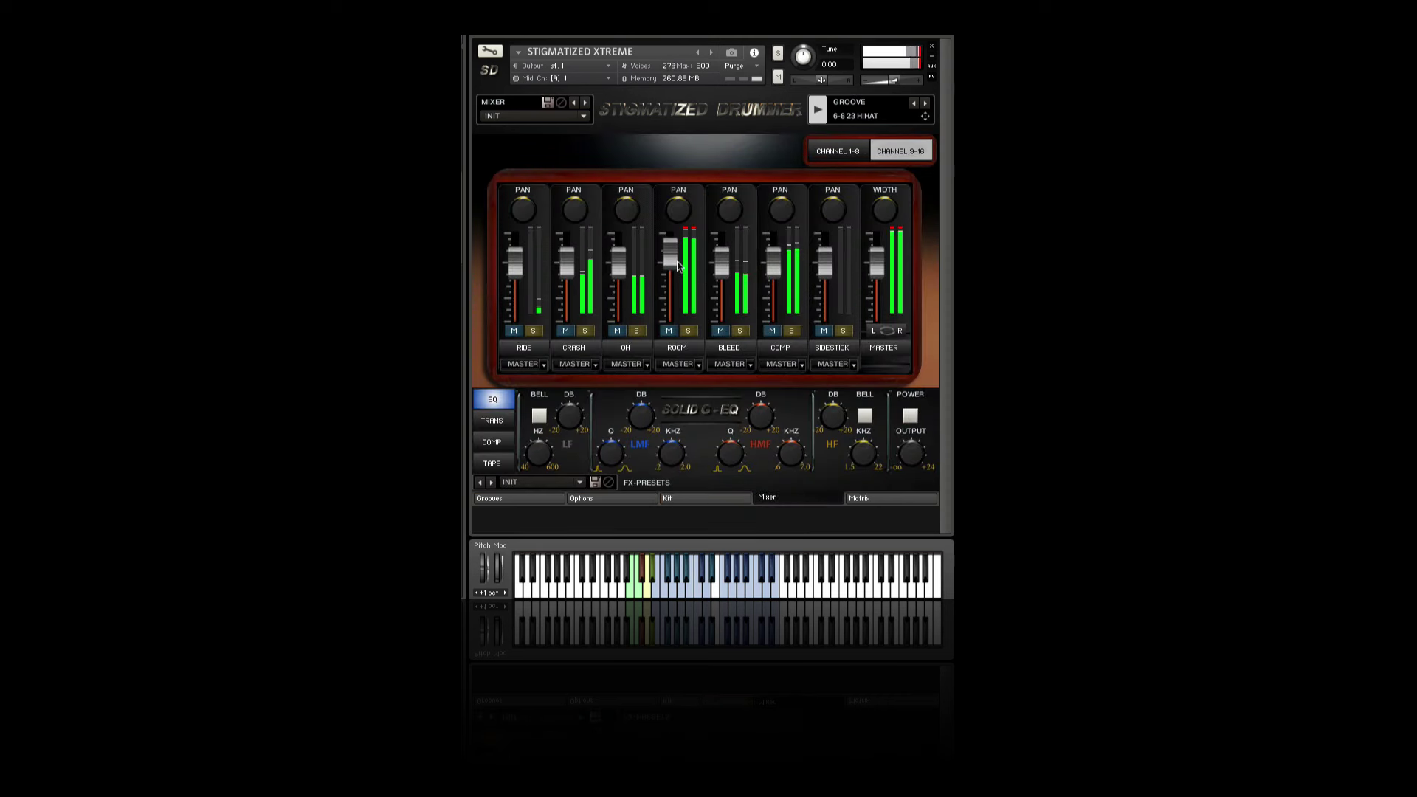
{"action": "left_click_drag", "start_coordinate": [669, 277], "coordinate": [667, 288]}
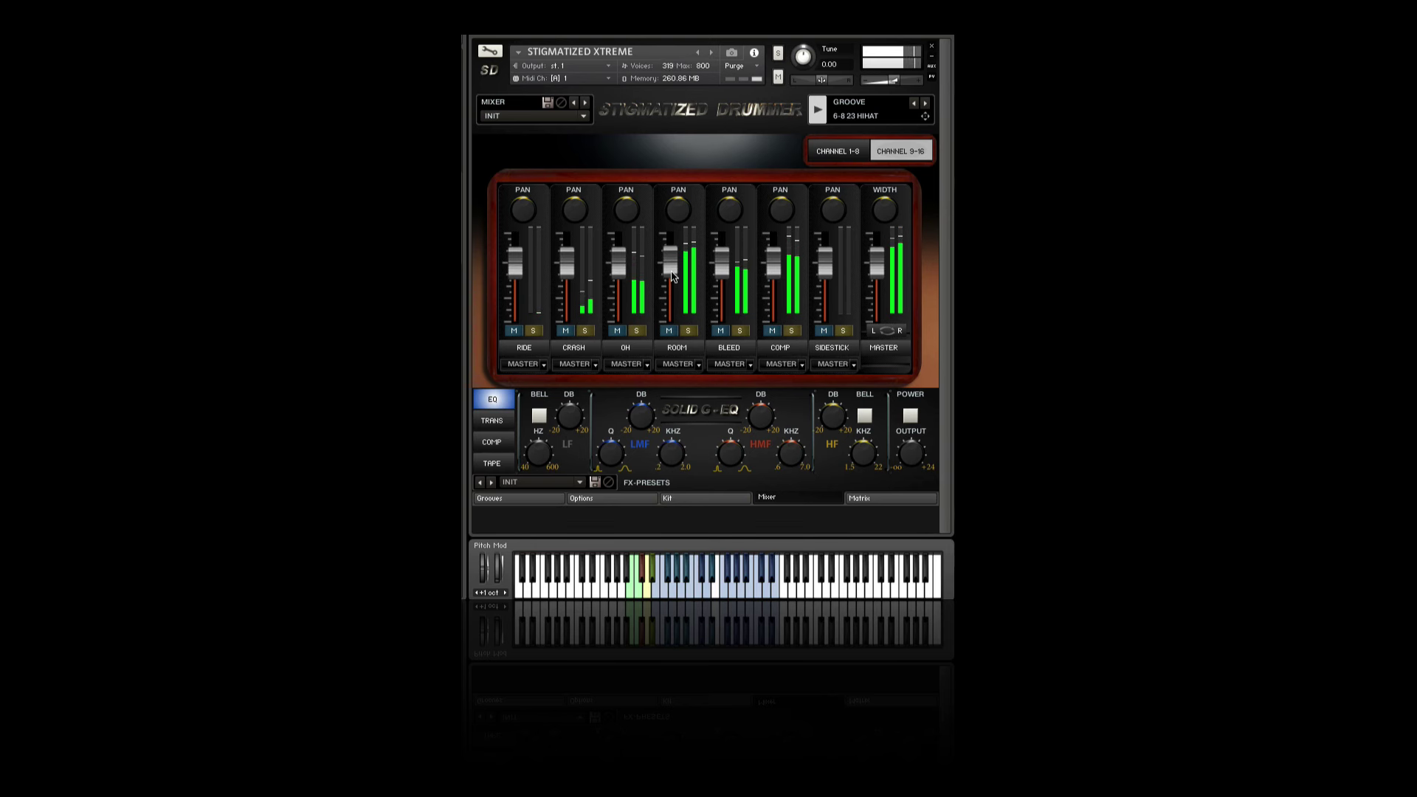
{"action": "left_click_drag", "start_coordinate": [666, 288], "coordinate": [676, 268]}
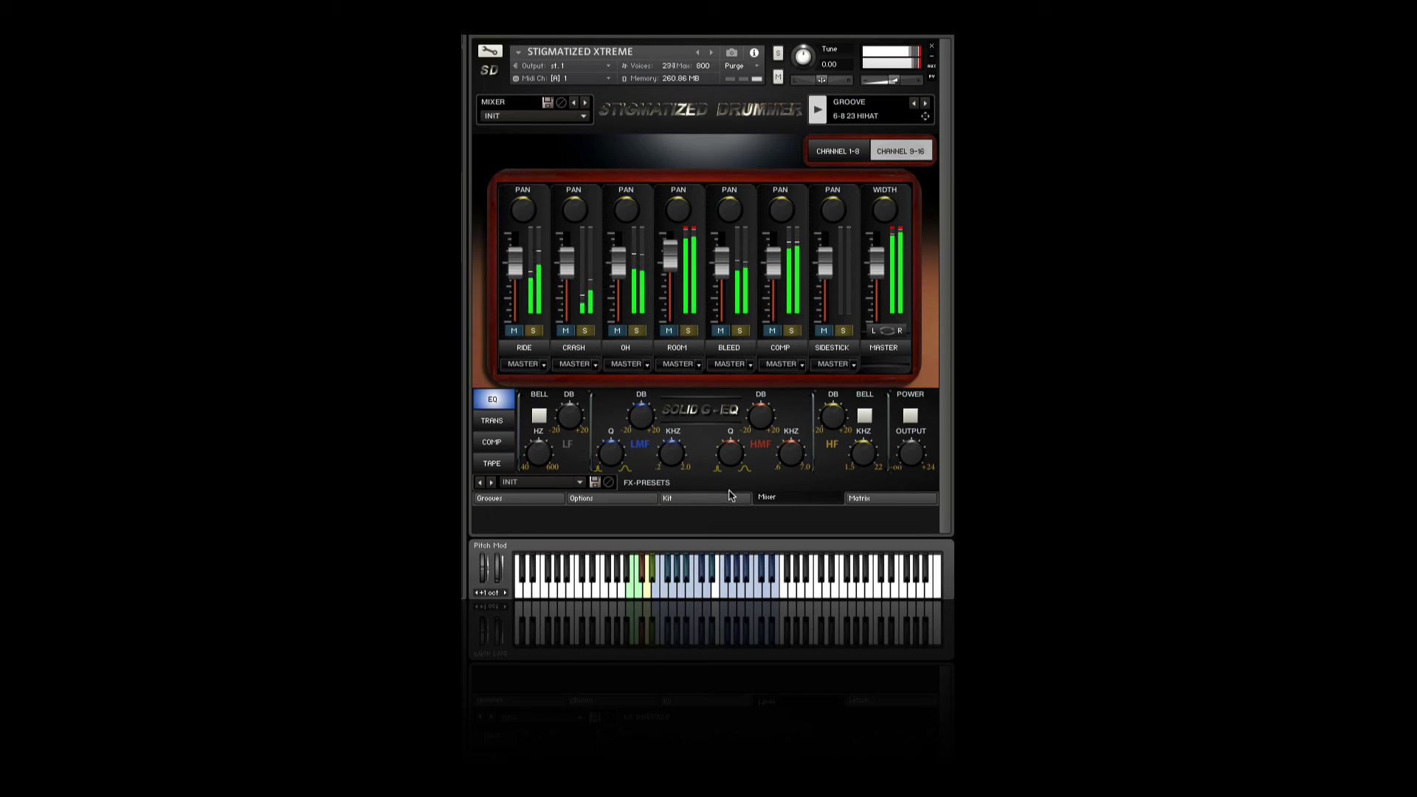
Back on the Kit page, trim the drum's DECAY and HOLD down slightly
{"action": "left_click", "coordinate": [725, 498]}
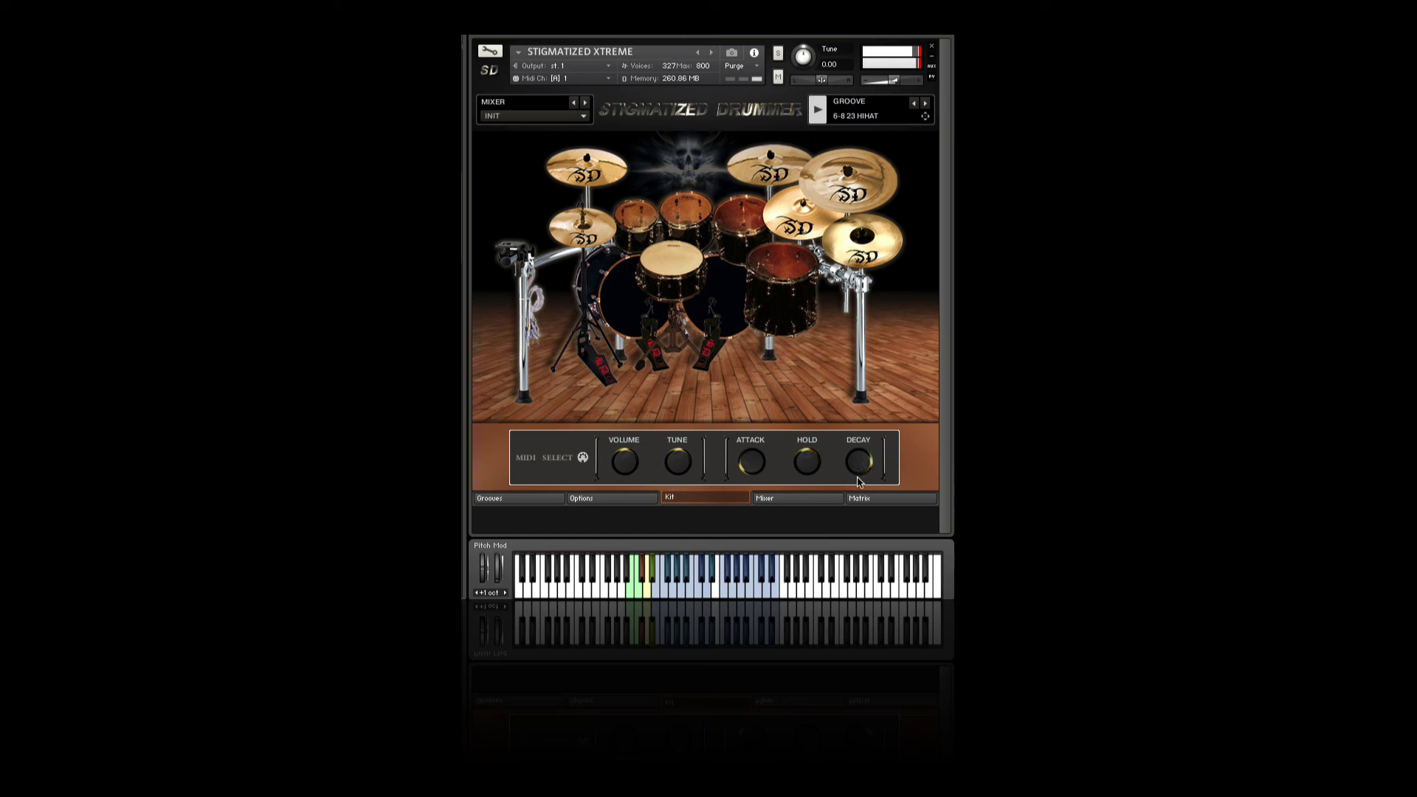
{"action": "left_click_drag", "start_coordinate": [859, 479], "coordinate": [856, 509]}
{"action": "left_click_drag", "start_coordinate": [804, 471], "coordinate": [818, 526]}
Select the kick drum, set its HOLD to about mid and shorten its DECAY
{"action": "left_click", "coordinate": [624, 295]}
{"action": "left_click_drag", "start_coordinate": [813, 473], "coordinate": [822, 529]}
{"action": "left_click_drag", "start_coordinate": [861, 471], "coordinate": [864, 524]}
Turn the HOLD and DECAY knobs back up, then visit the Mixer page
{"action": "left_click_drag", "start_coordinate": [812, 471], "coordinate": [812, 376]}
{"action": "left_click_drag", "start_coordinate": [861, 471], "coordinate": [875, 336]}
{"action": "left_click", "coordinate": [784, 498]}
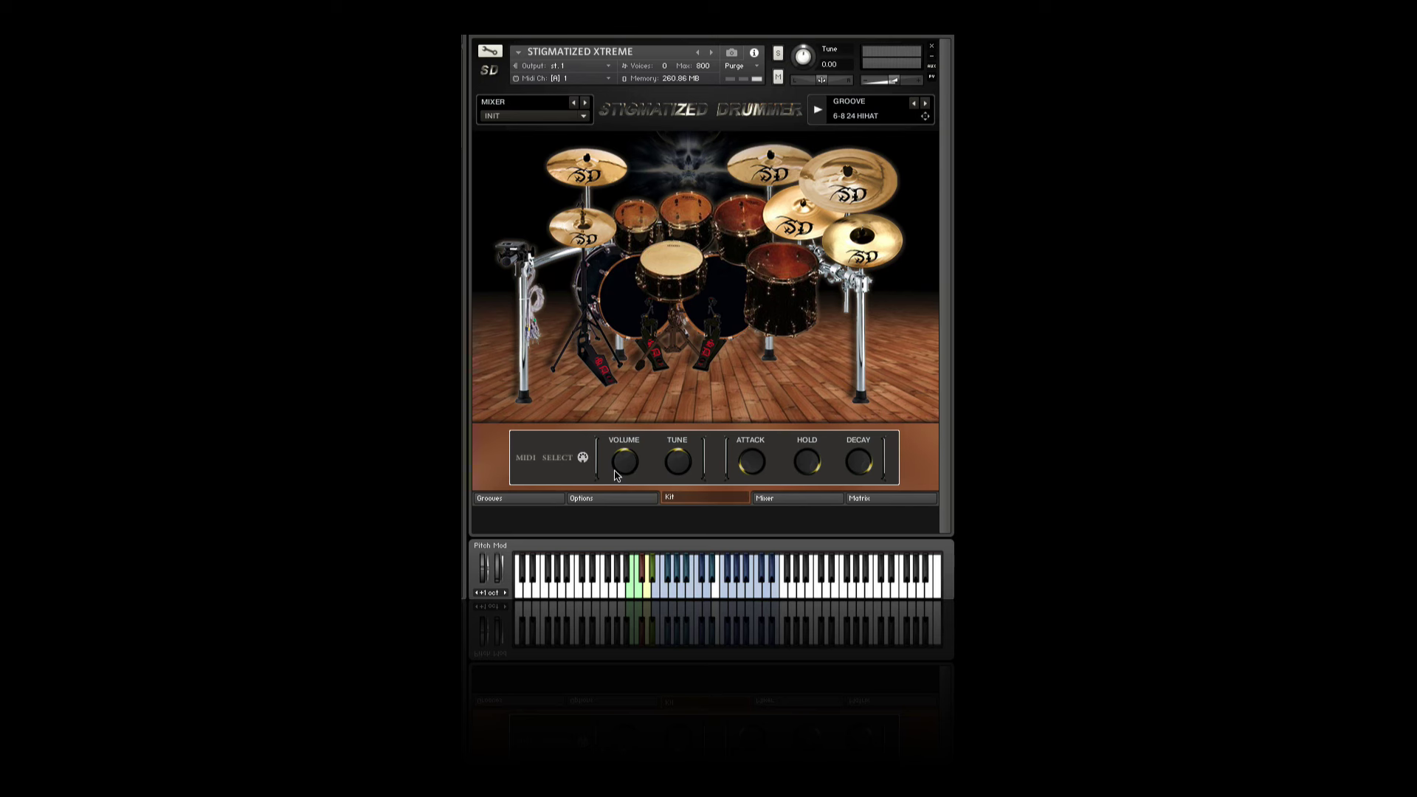
Look through the Mixer and Matrix pages, then return to the Kit page
{"action": "left_click", "coordinate": [509, 499]}
{"action": "left_click", "coordinate": [772, 496]}
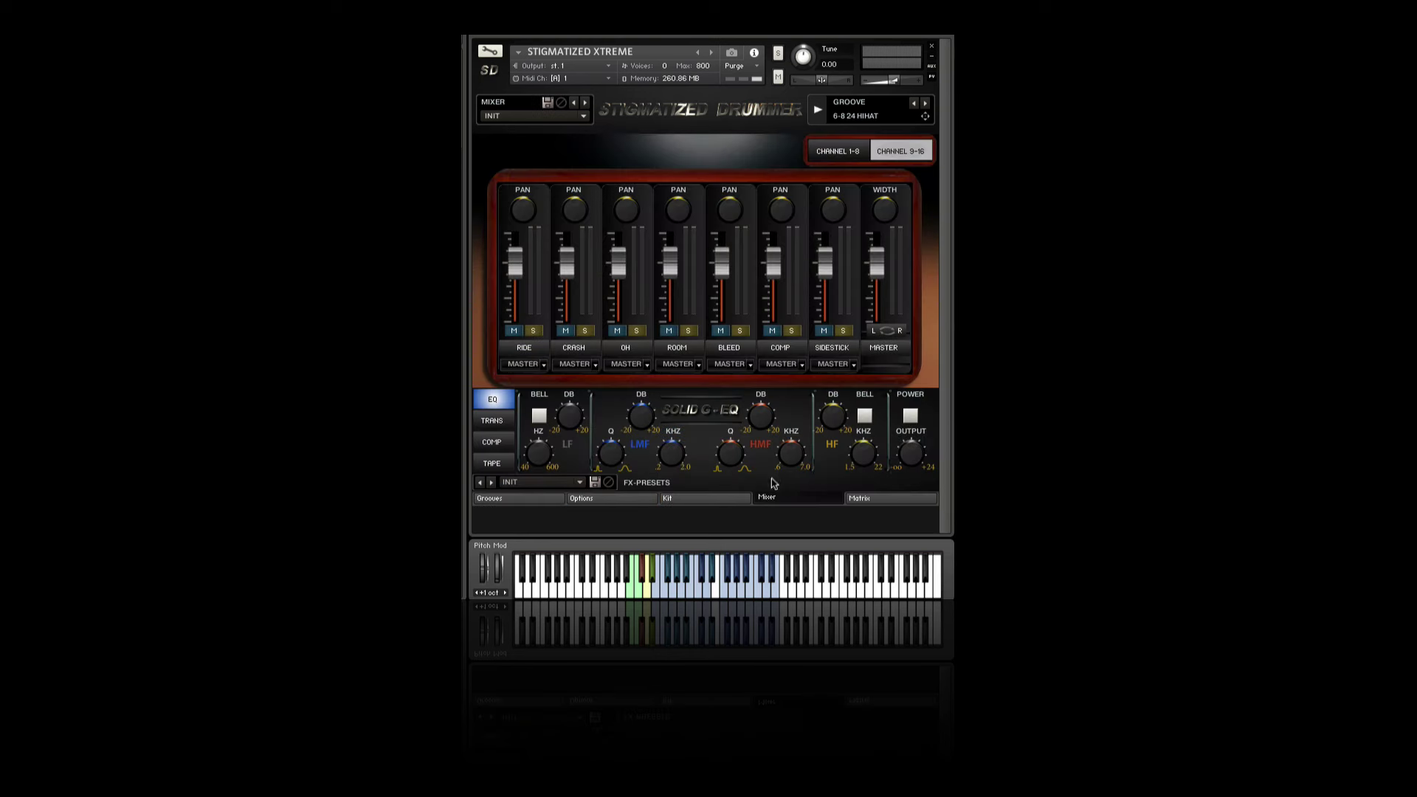
{"action": "left_click", "coordinate": [876, 498]}
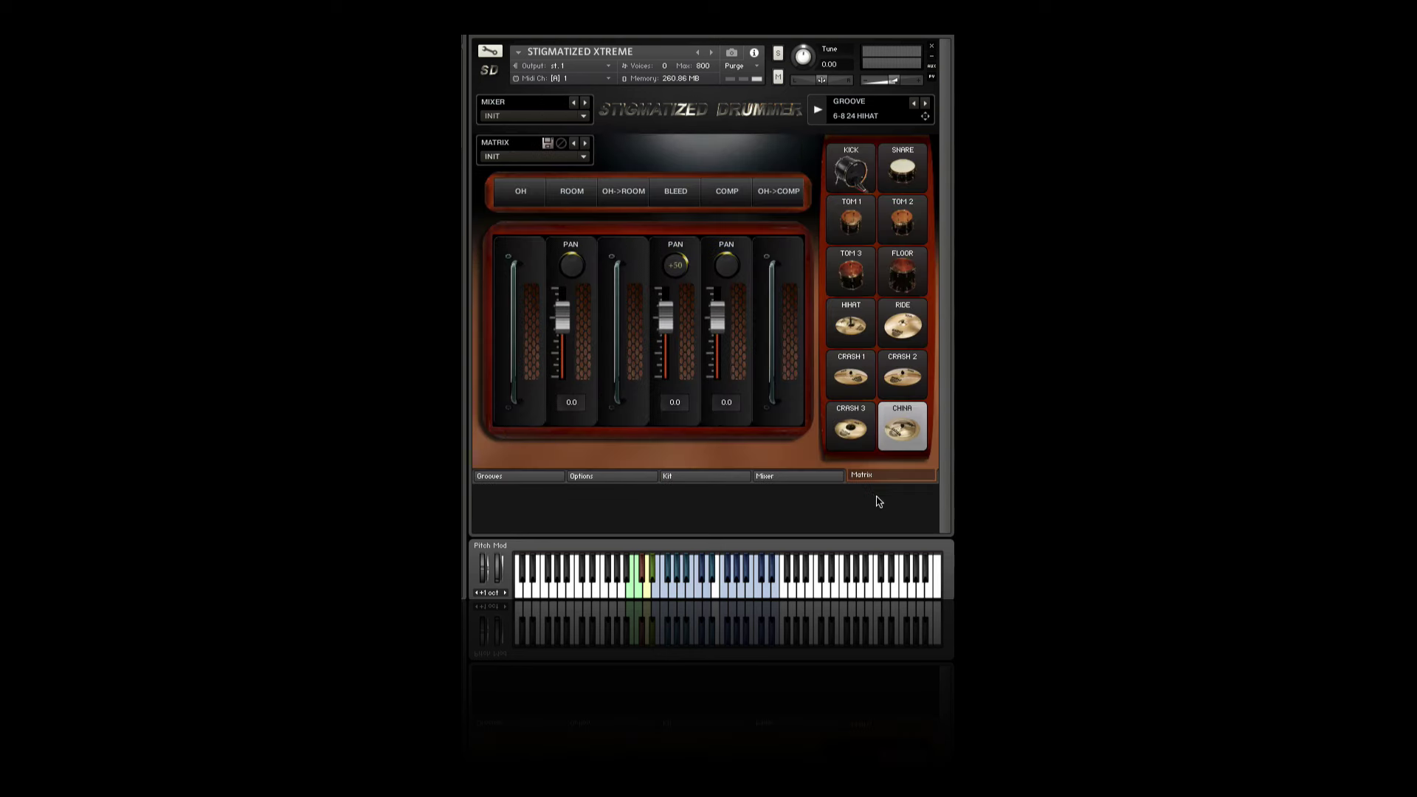
{"action": "left_click", "coordinate": [764, 476]}
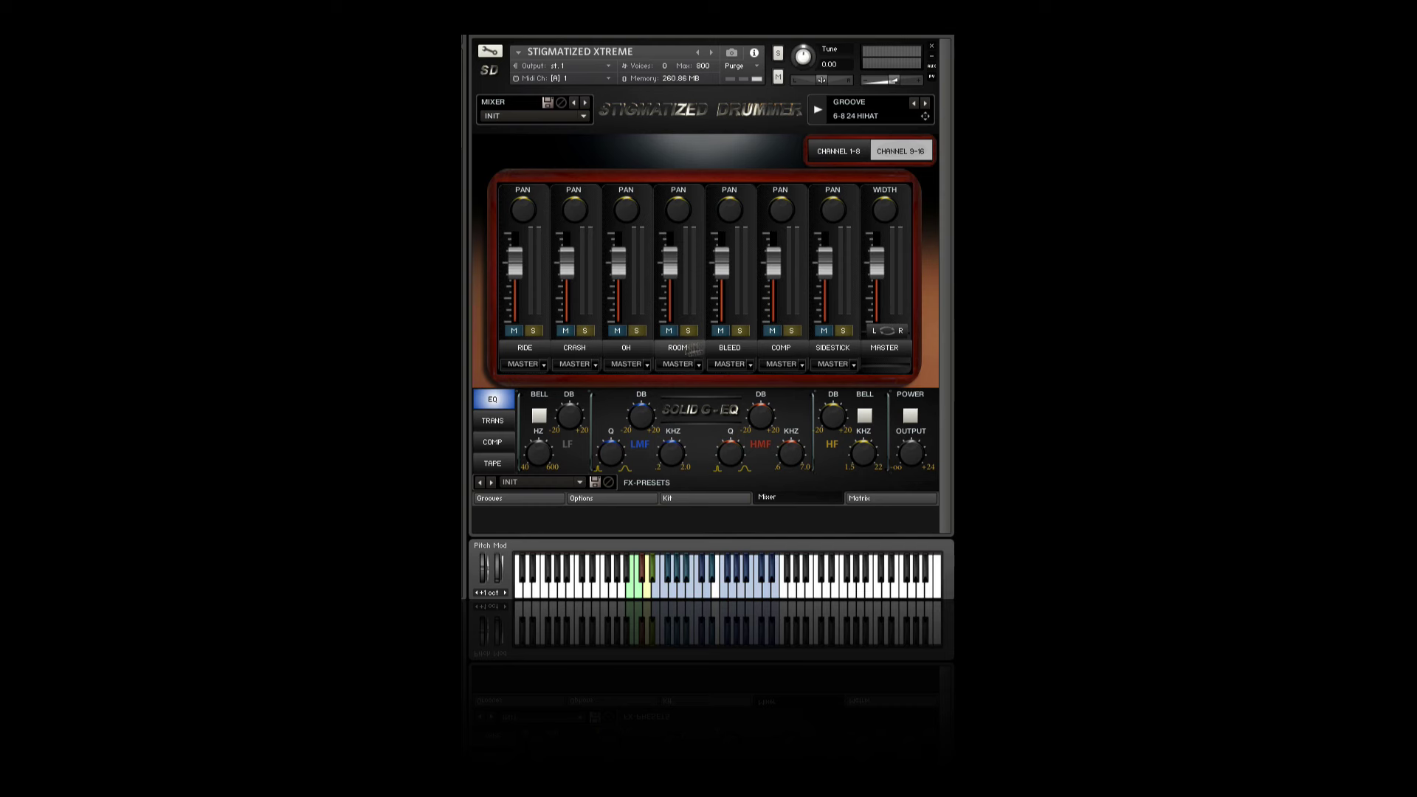
{"action": "left_click", "coordinate": [693, 501]}
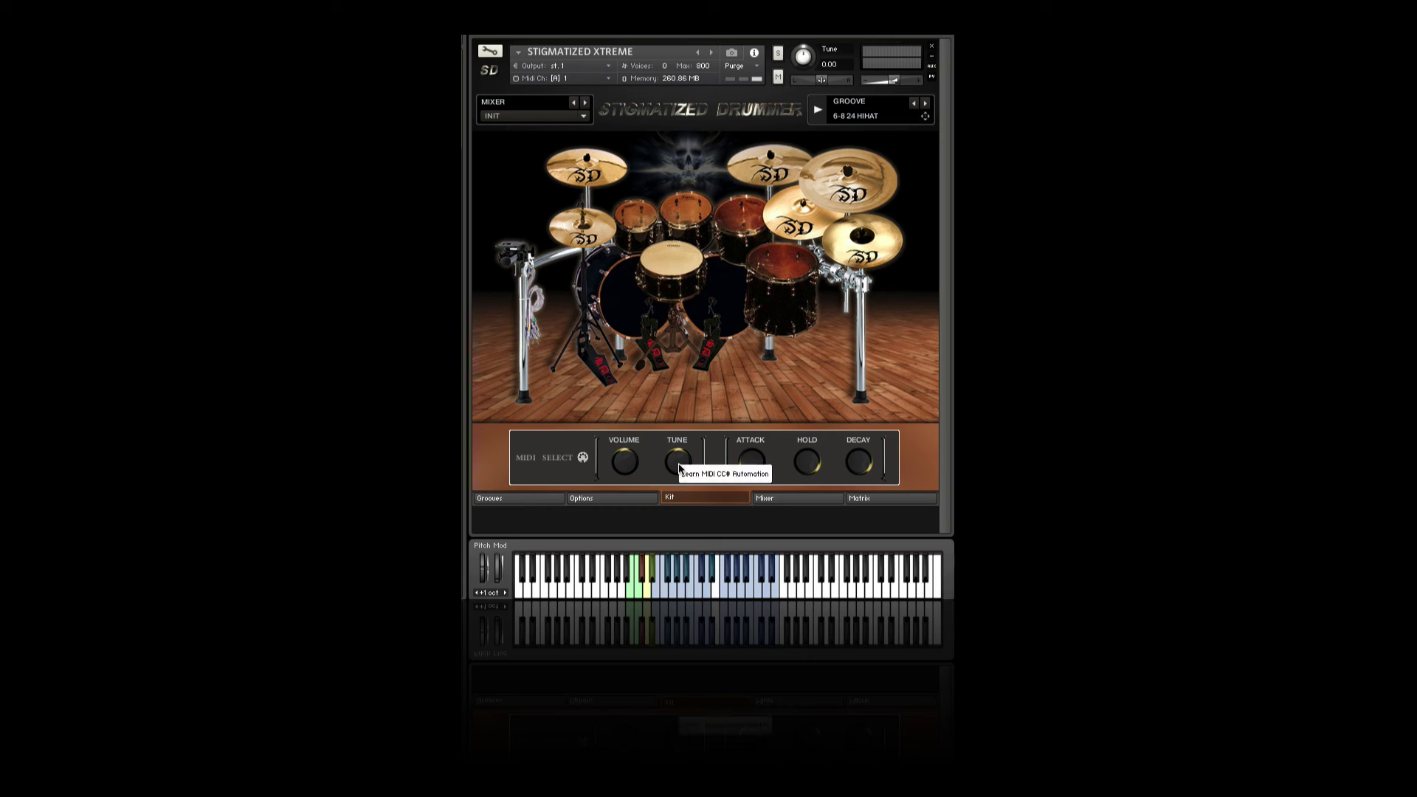
Enable Learn MIDI CC# Automation on the TUNE knob and restart groove playback
{"action": "left_click", "coordinate": [720, 478]}
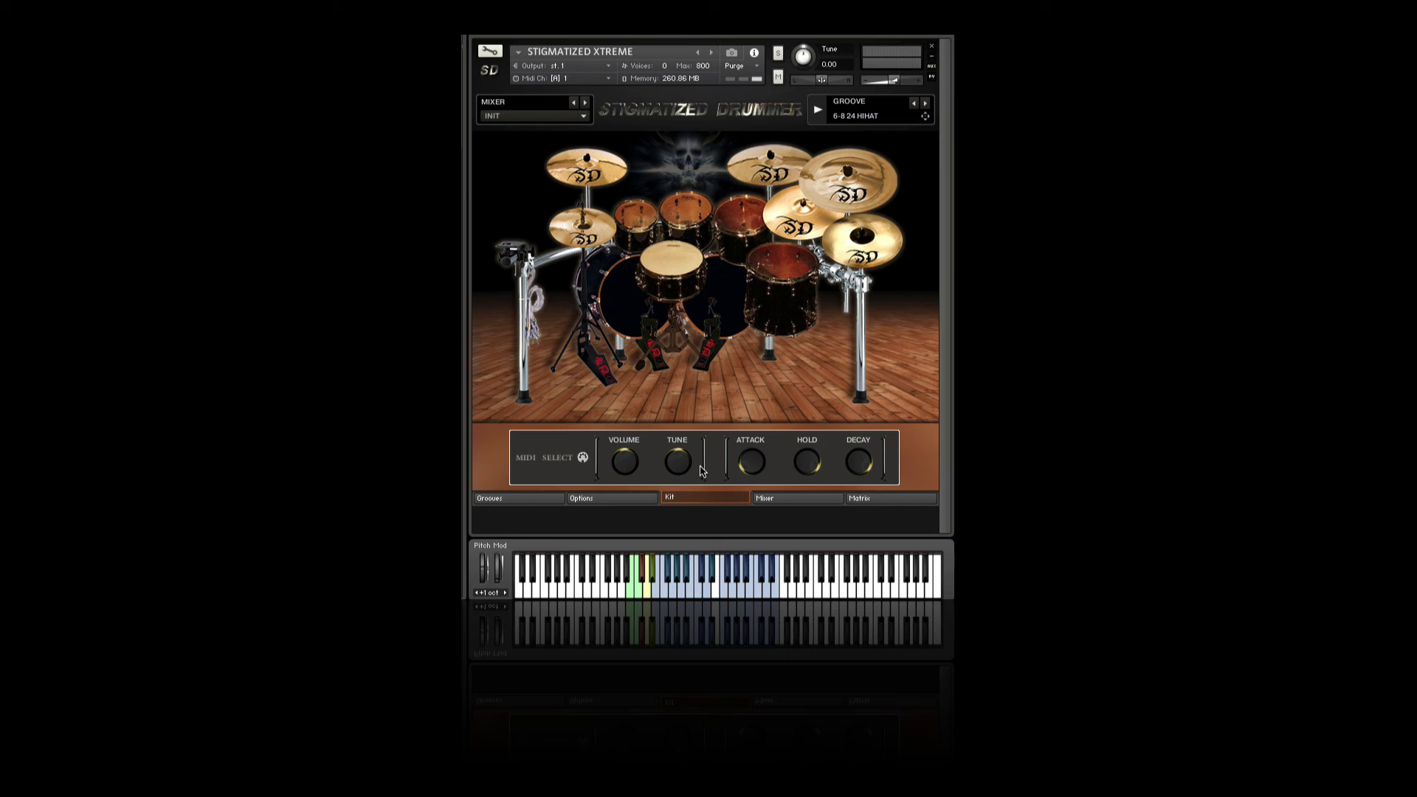
{"action": "left_click", "coordinate": [818, 110]}
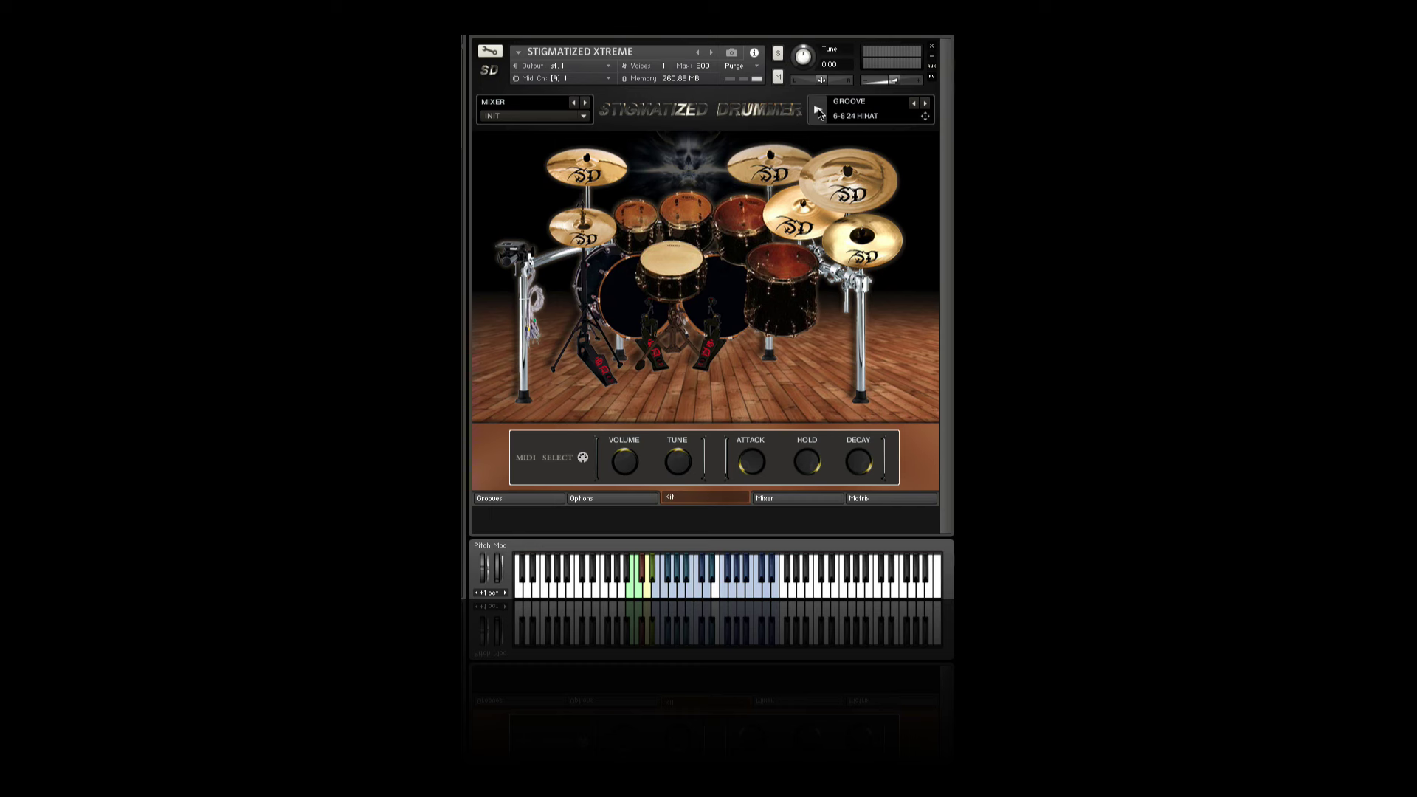